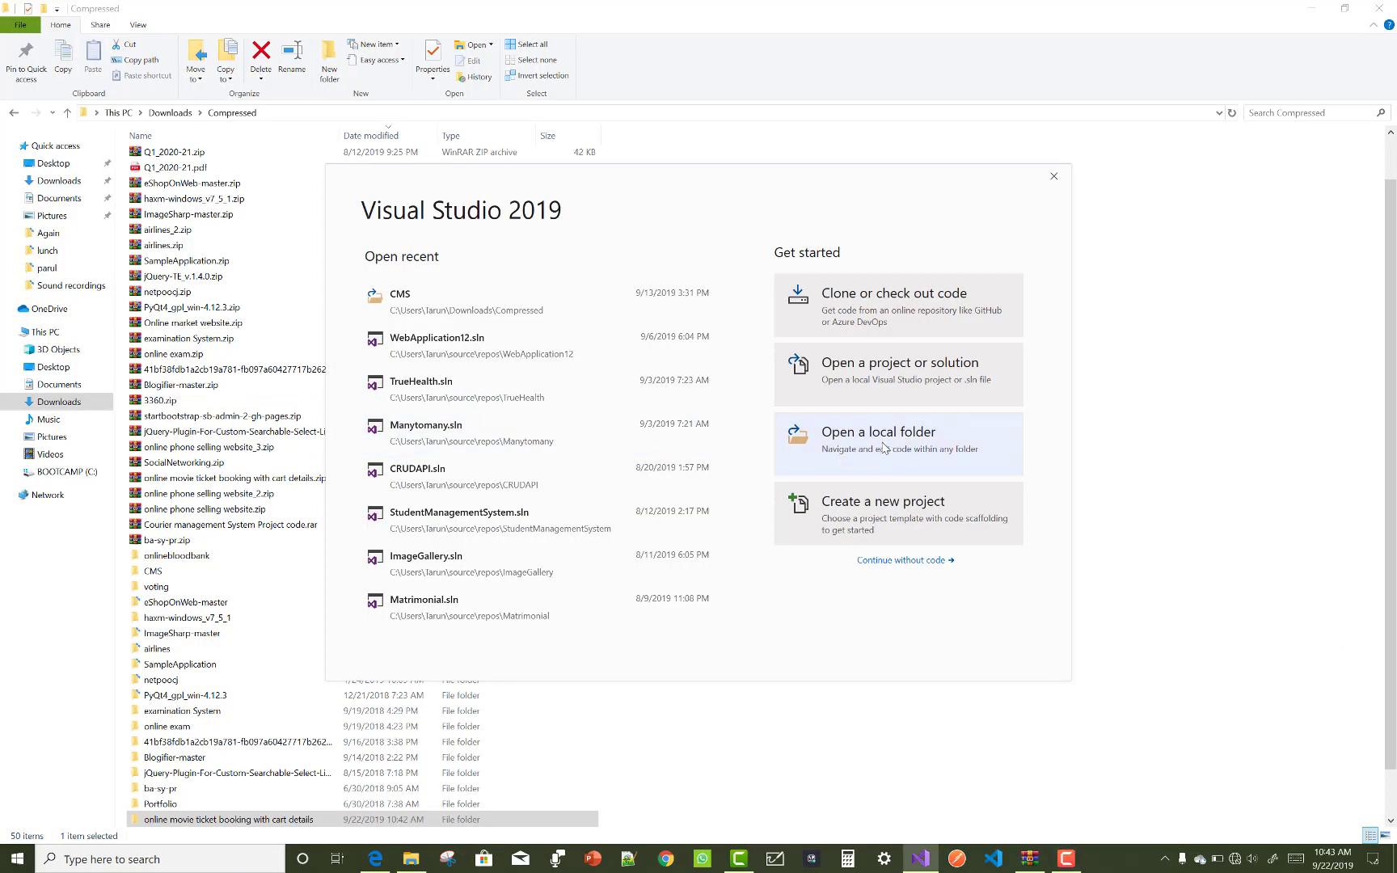
Open the 'online movie ticket booking with cart details' folder from Downloads\Compressed as a local folder
{"action": "left_click", "coordinate": [884, 448]}
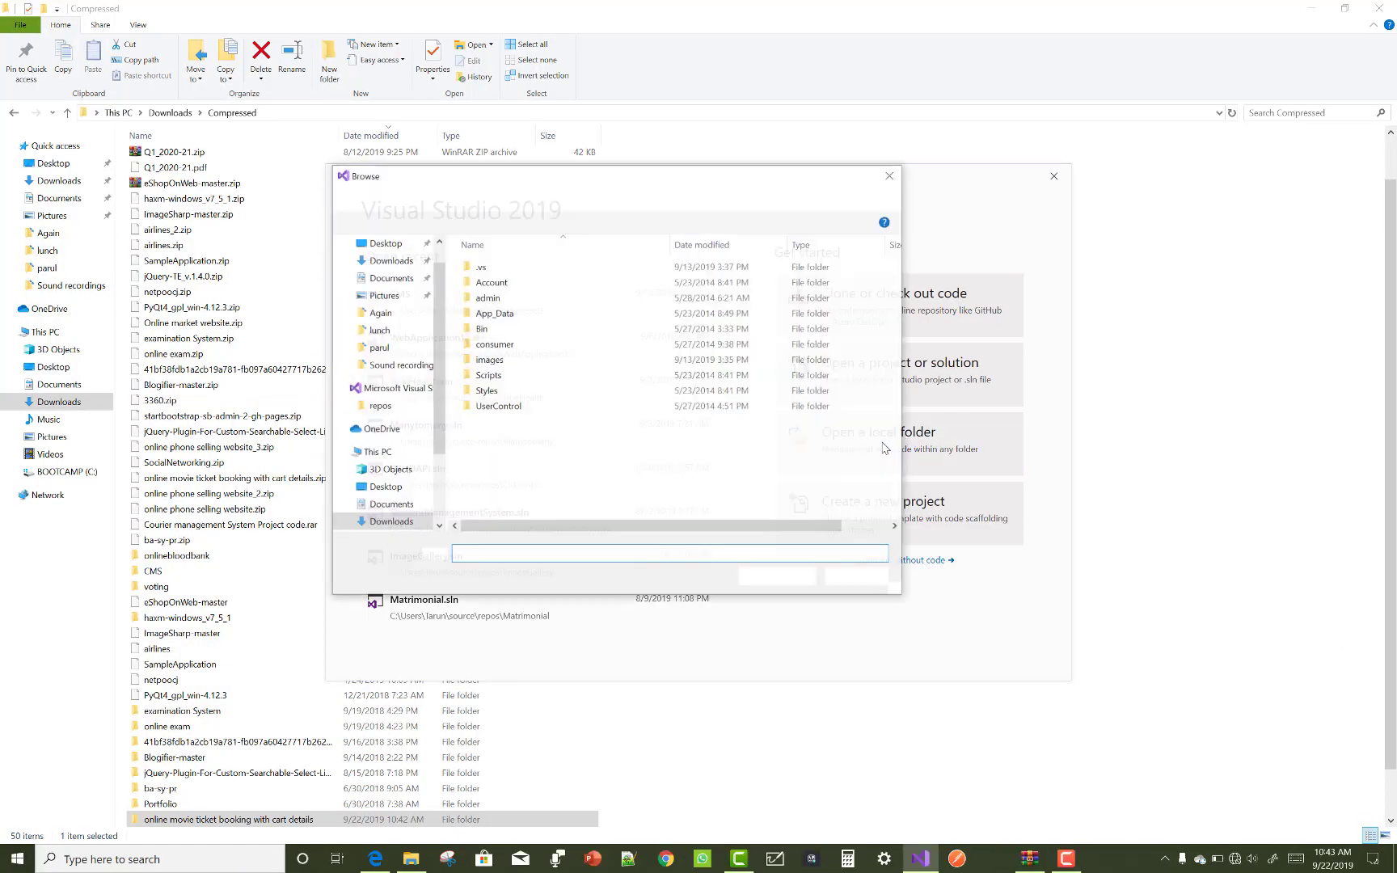
{"action": "left_click", "coordinate": [388, 523]}
{"action": "scroll", "coordinate": [614, 396], "scroll_direction": "down", "scroll_amount": 3}
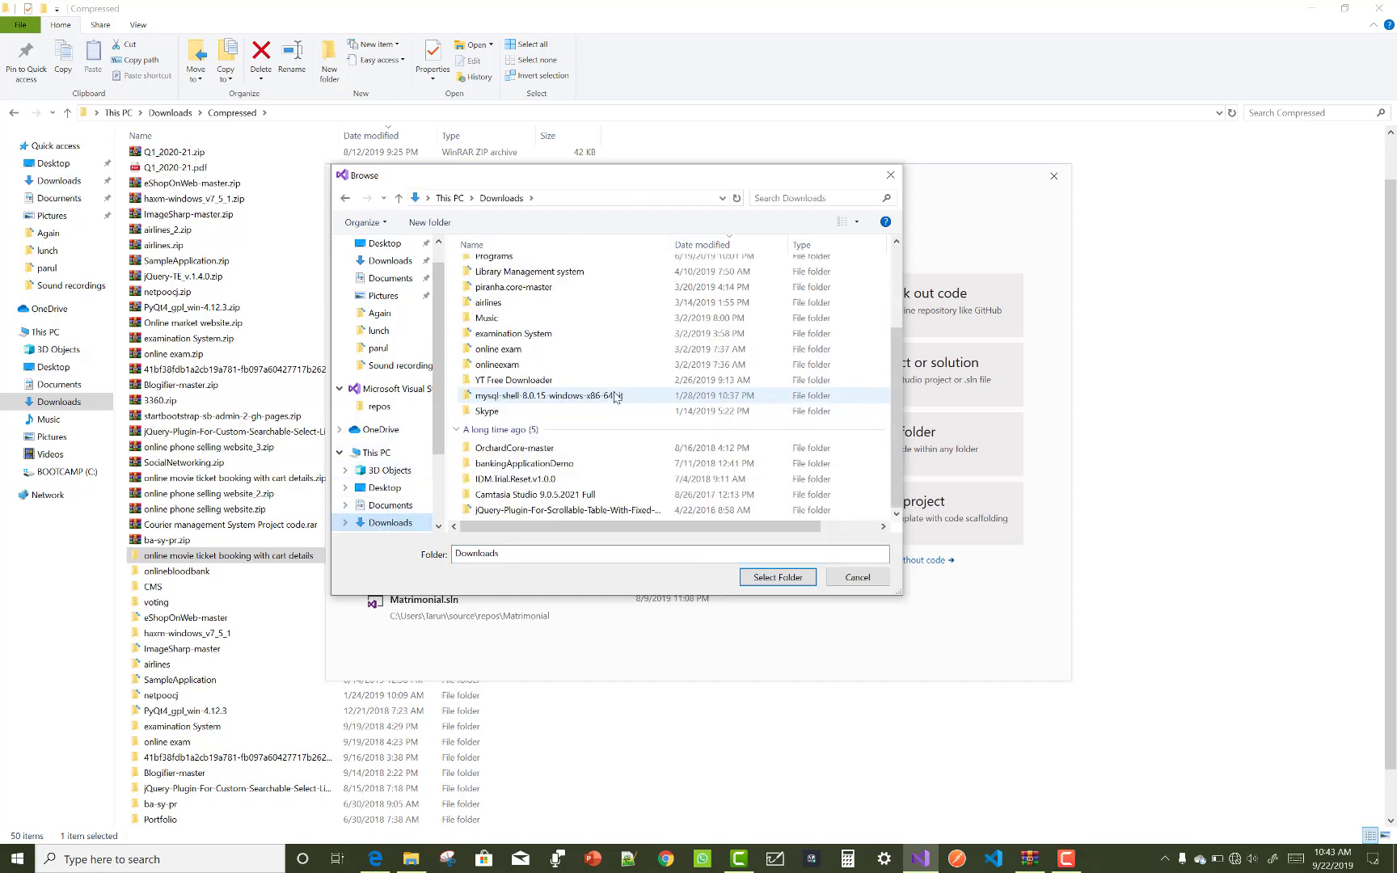
{"action": "scroll", "coordinate": [614, 396], "scroll_direction": "up", "scroll_amount": 3}
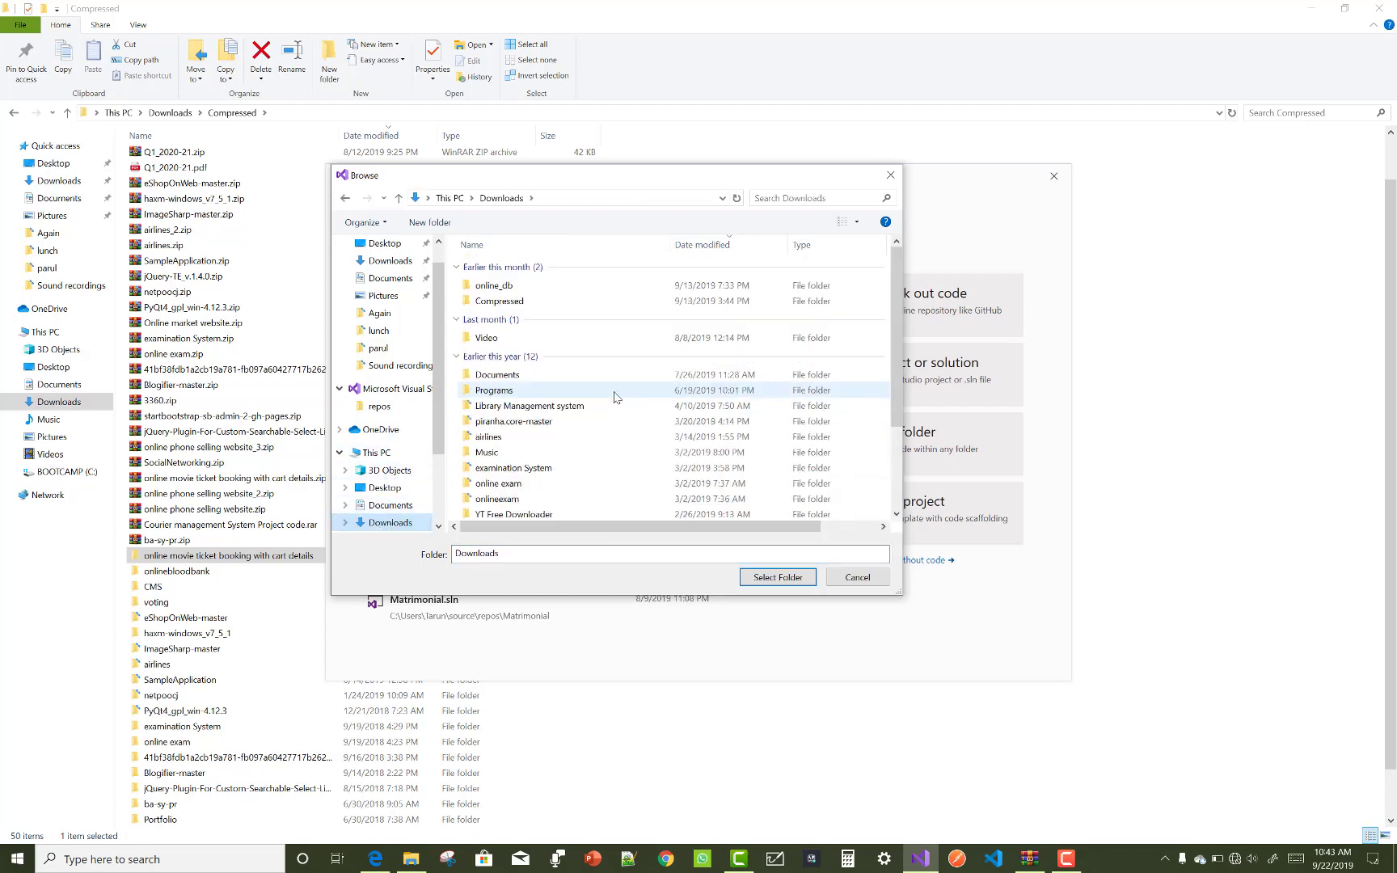
{"action": "double_click", "coordinate": [546, 302]}
{"action": "scroll", "coordinate": [625, 370], "scroll_direction": "down", "scroll_amount": 1}
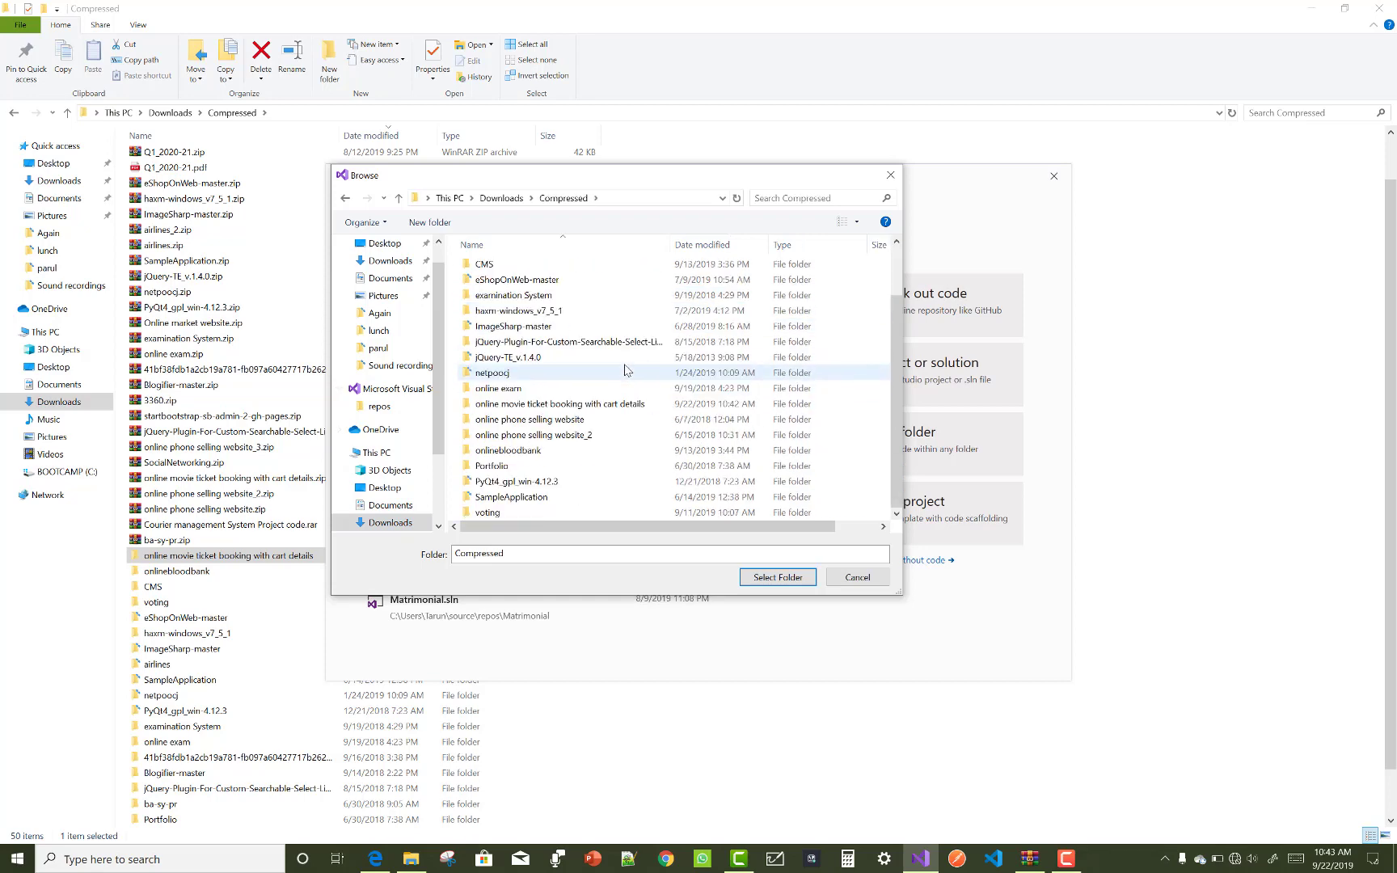
{"action": "mouse_move", "coordinate": [493, 371]}
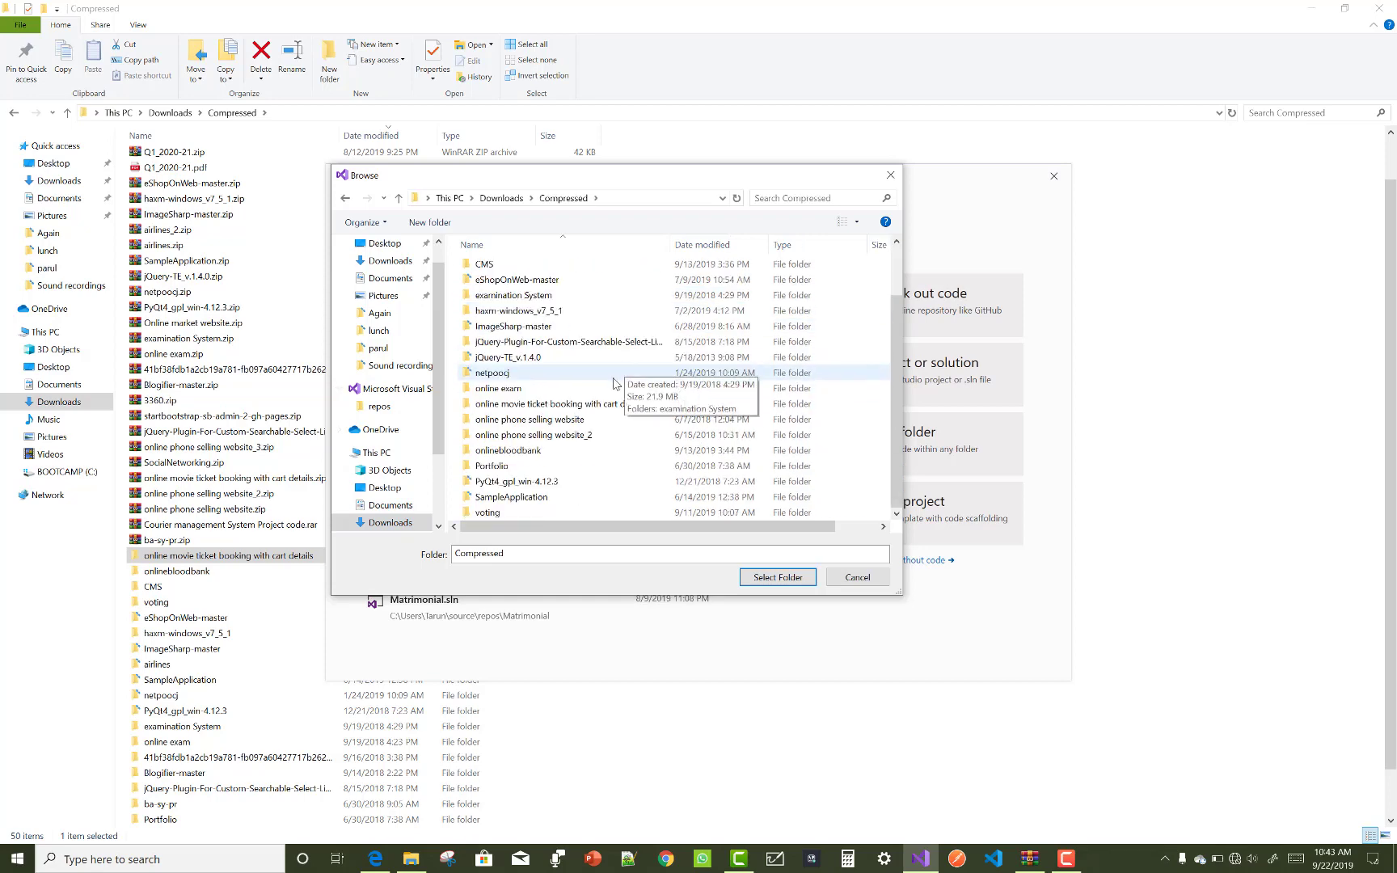
{"action": "left_click", "coordinate": [586, 407]}
{"action": "double_click", "coordinate": [585, 406]}
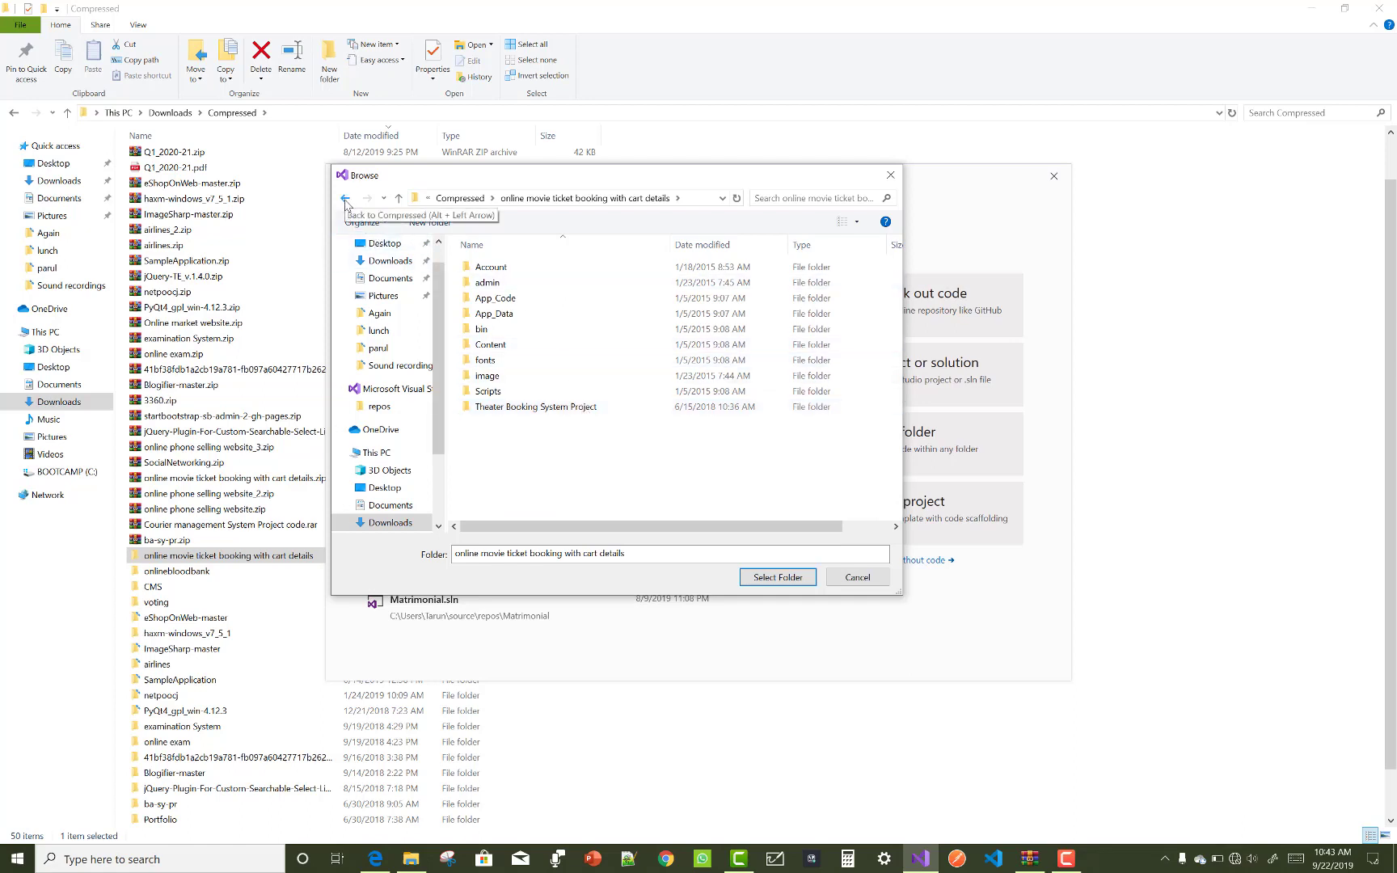
{"action": "left_click", "coordinate": [345, 198]}
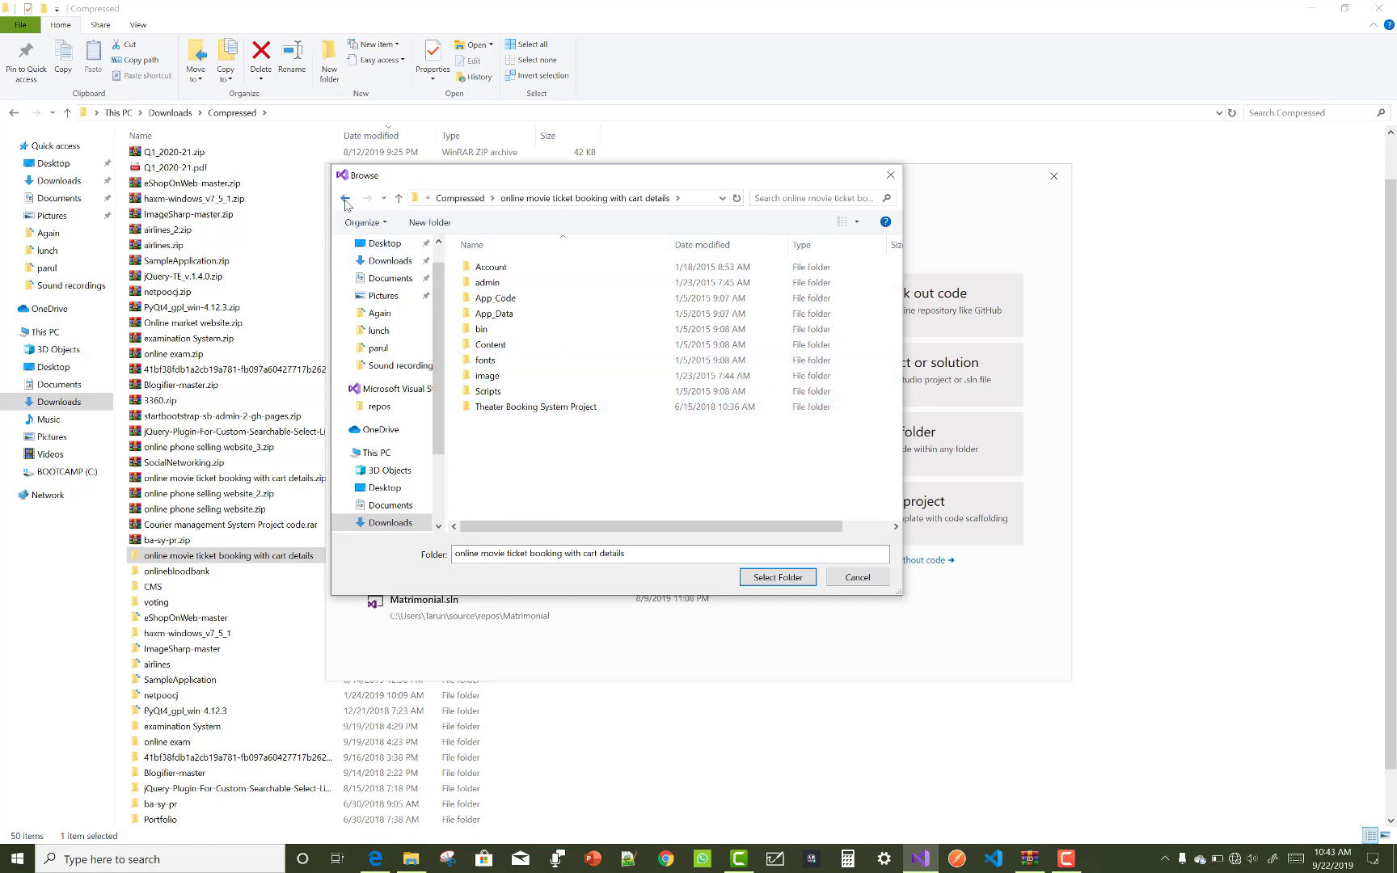
{"action": "left_click", "coordinate": [797, 578]}
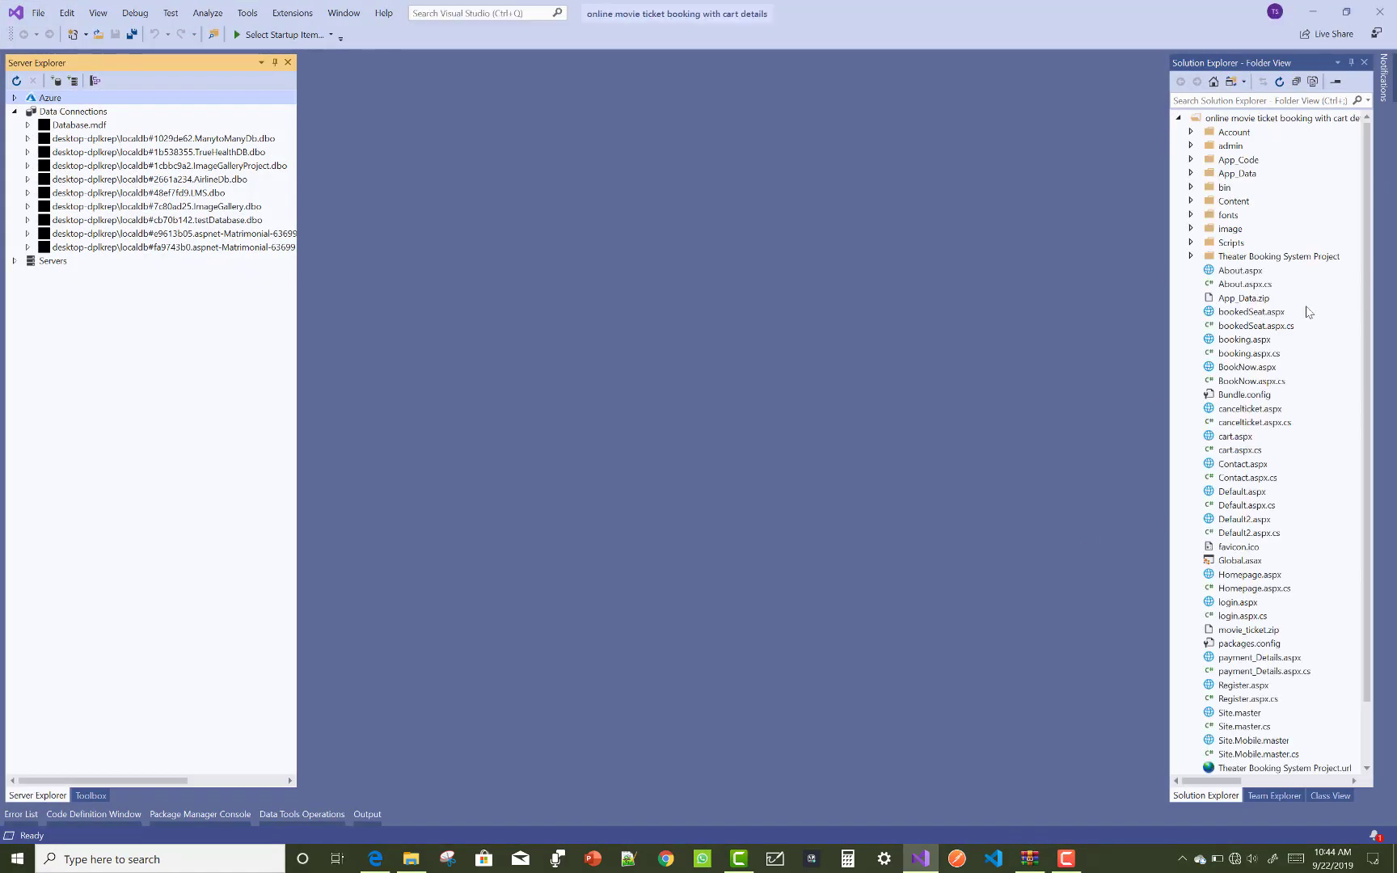
{"action": "scroll", "coordinate": [1274, 494], "scroll_direction": "down", "scroll_amount": 2}
{"action": "scroll", "coordinate": [1275, 494], "scroll_direction": "up", "scroll_amount": 2}
Expand App_Data in Solution Explorer to show Database.mdf and Database_log.ldf
{"action": "left_click", "coordinate": [1190, 174]}
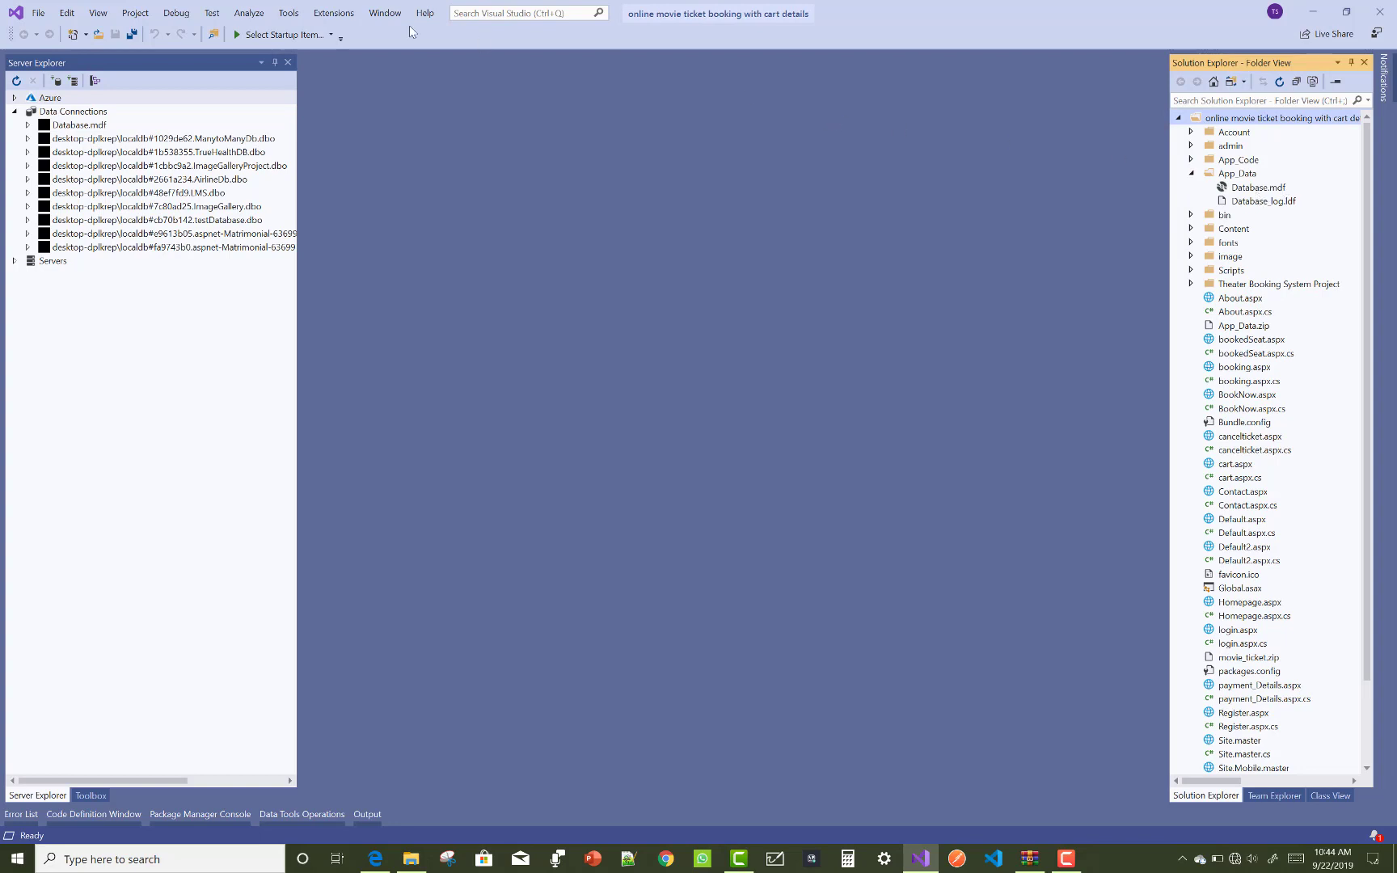
Start Connect to Database with Microsoft SQL Server Database File as the data source
{"action": "left_click", "coordinate": [292, 17]}
{"action": "left_click", "coordinate": [317, 52]}
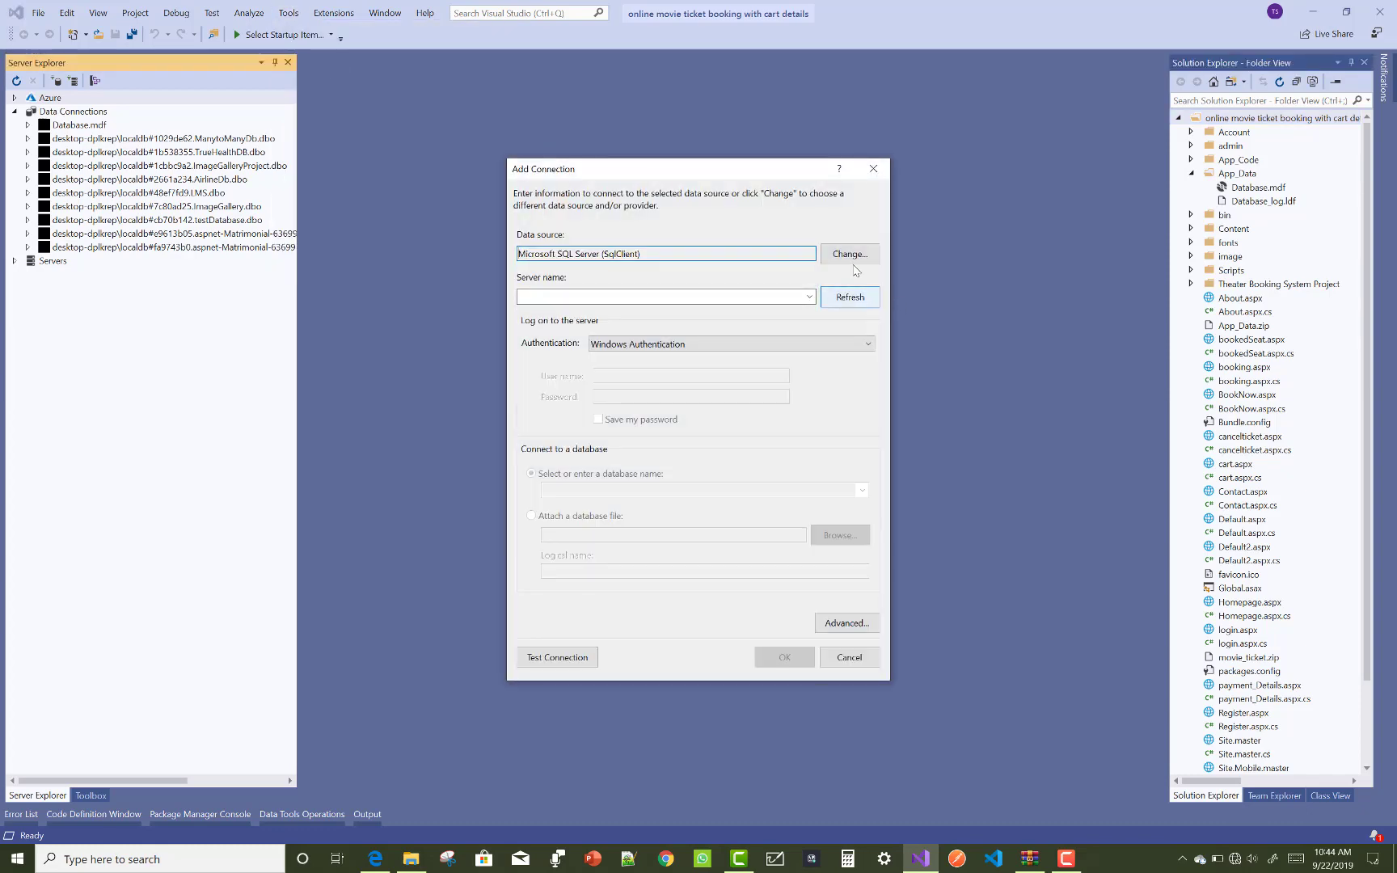
{"action": "left_click", "coordinate": [852, 256]}
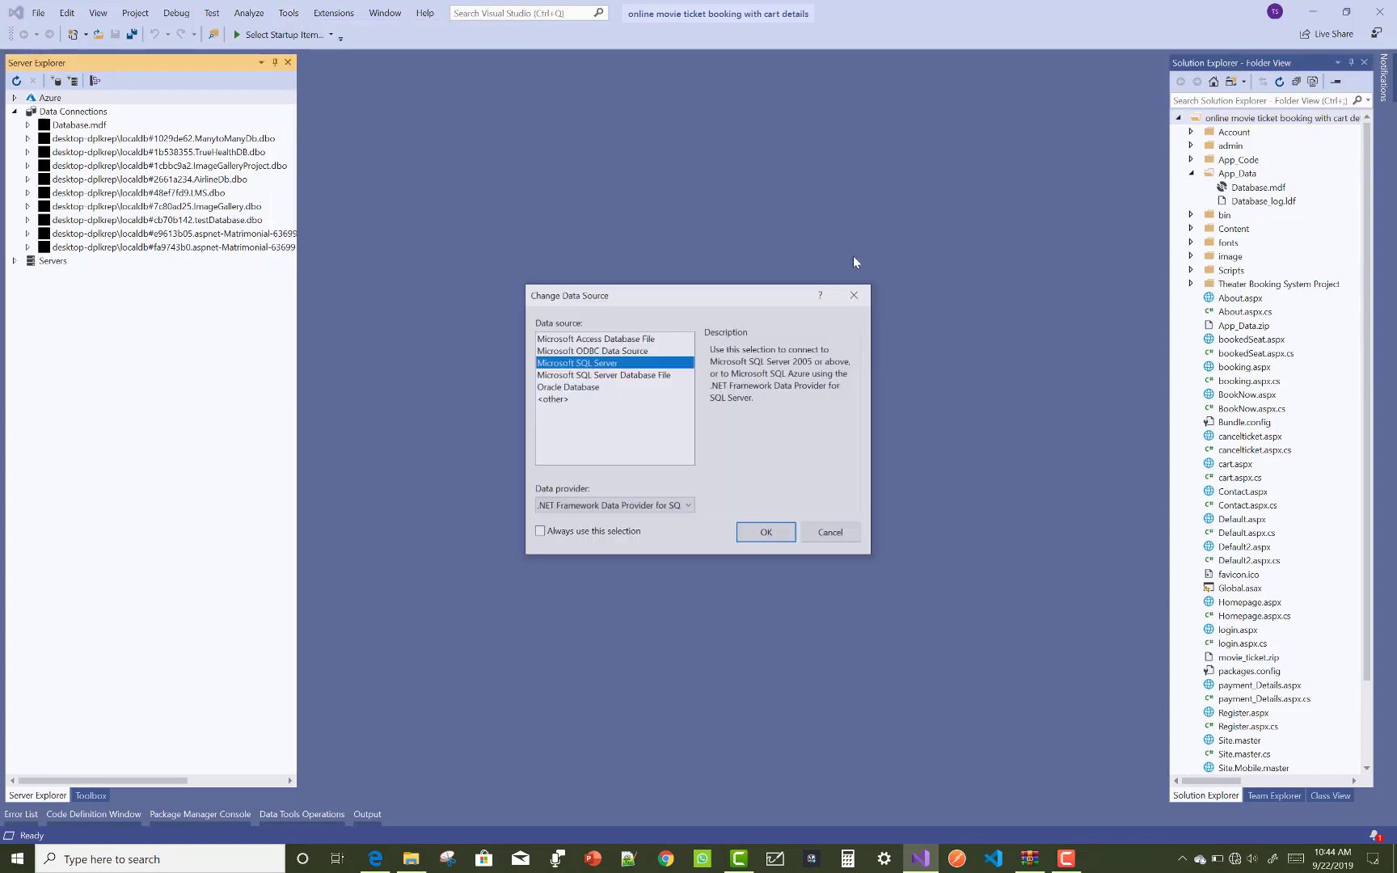
{"action": "left_click", "coordinate": [646, 376]}
{"action": "left_click", "coordinate": [765, 534]}
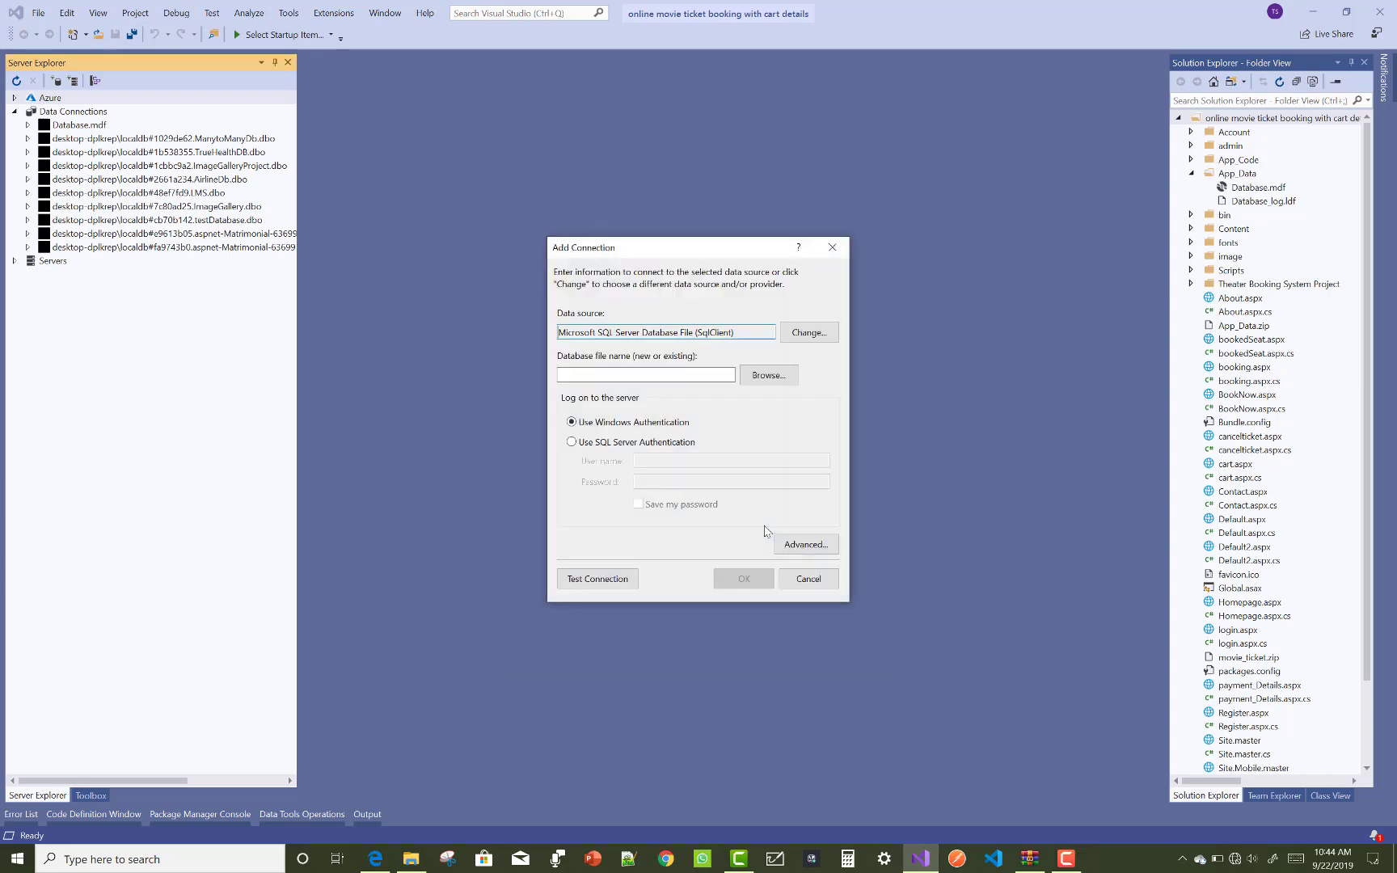
Browse to the project's App_Data folder in Downloads\Compressed and select Database.mdf
{"action": "left_click", "coordinate": [769, 377]}
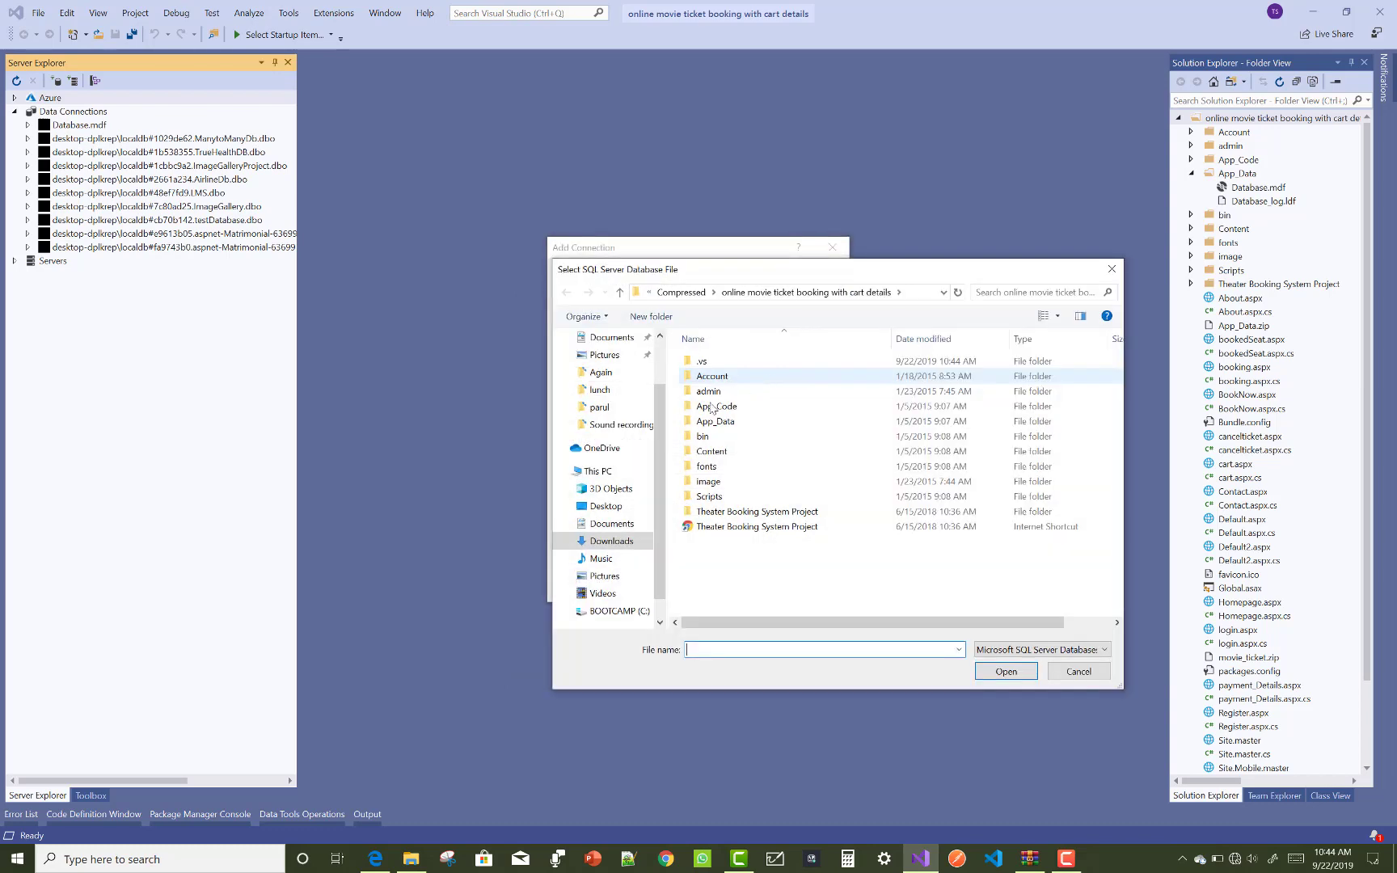
{"action": "left_click", "coordinate": [608, 542]}
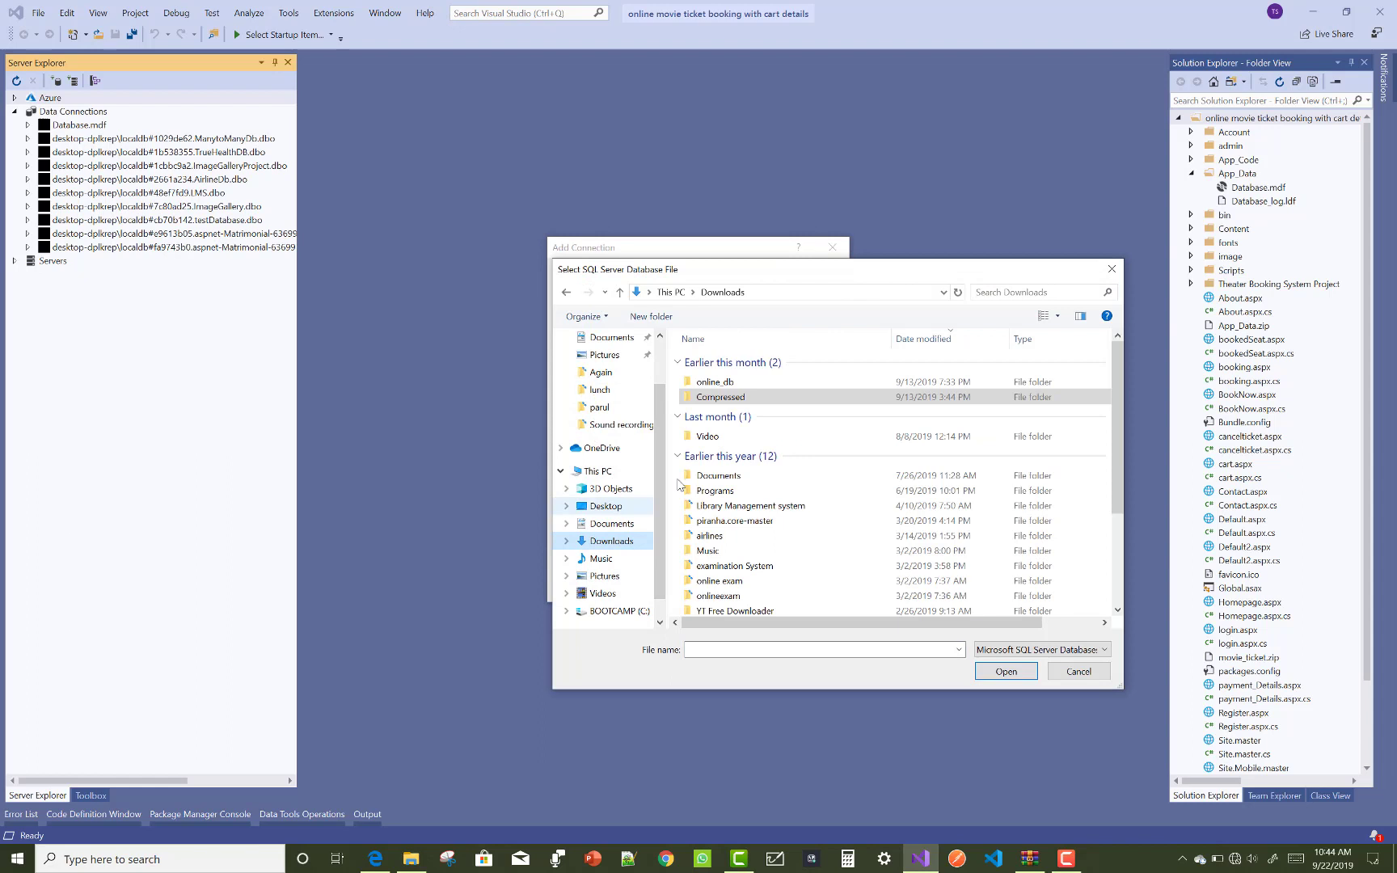
{"action": "double_click", "coordinate": [745, 406]}
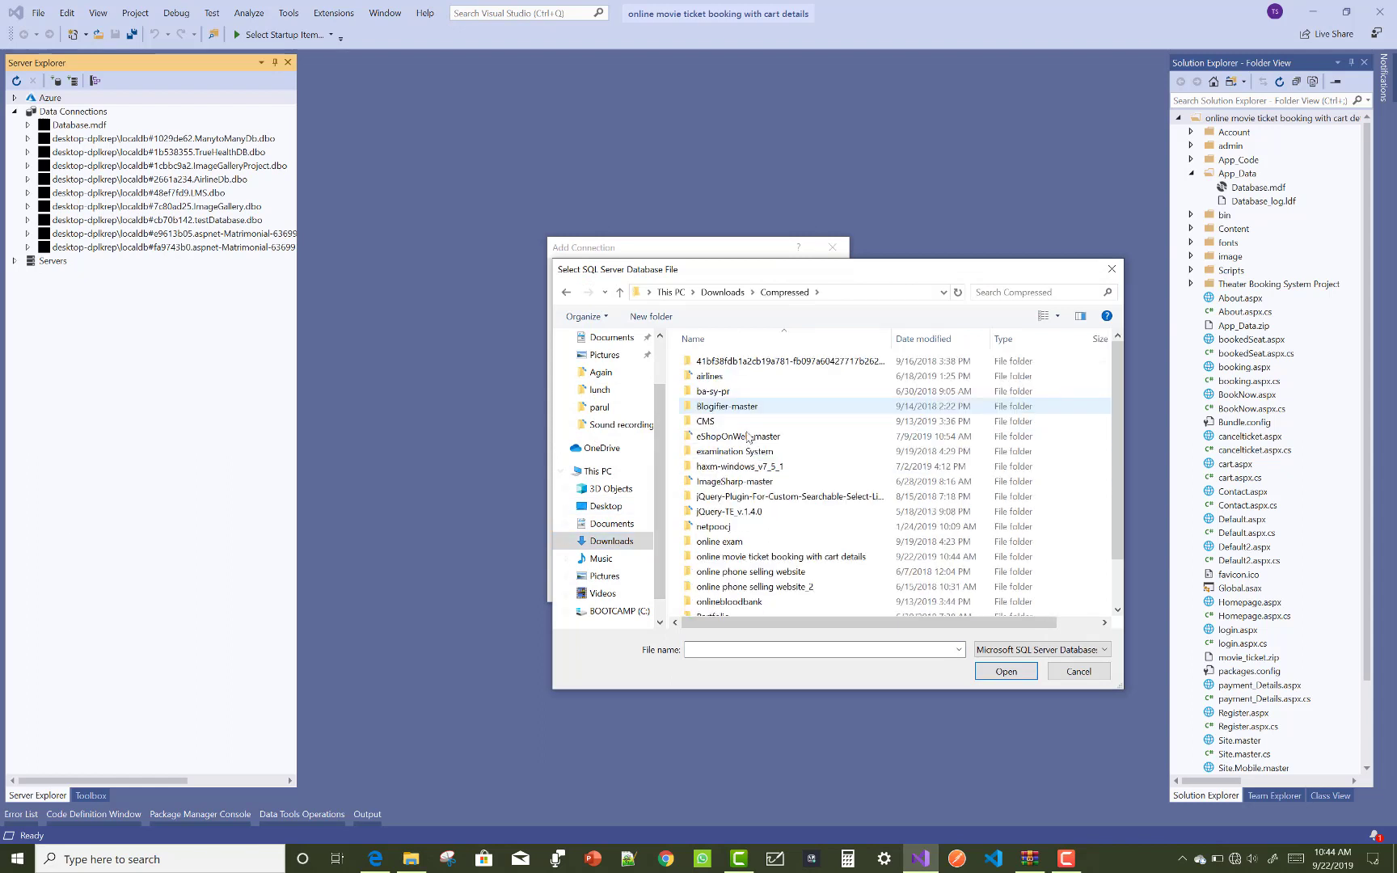
{"action": "double_click", "coordinate": [791, 556]}
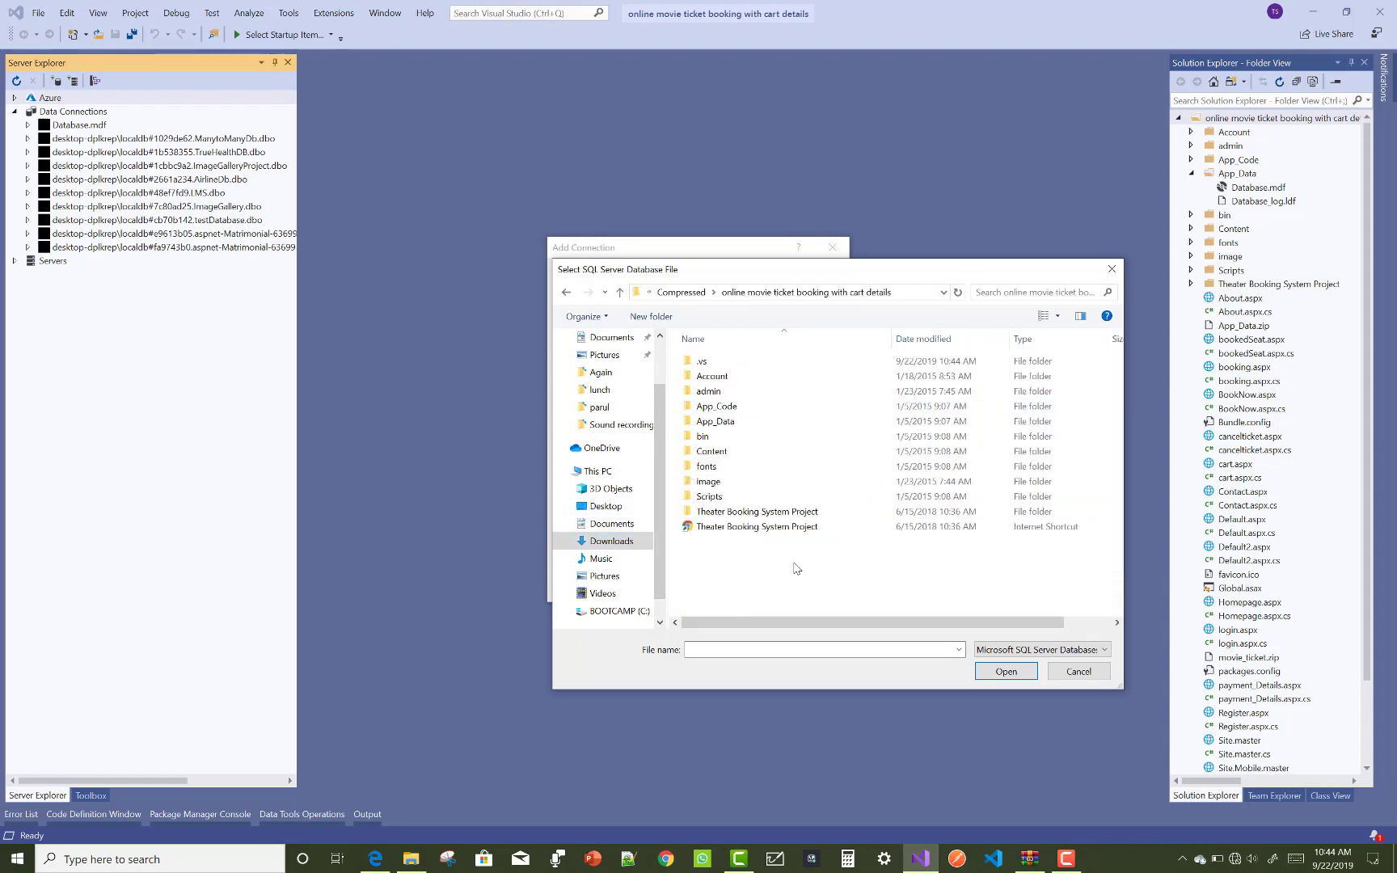
{"action": "double_click", "coordinate": [747, 424]}
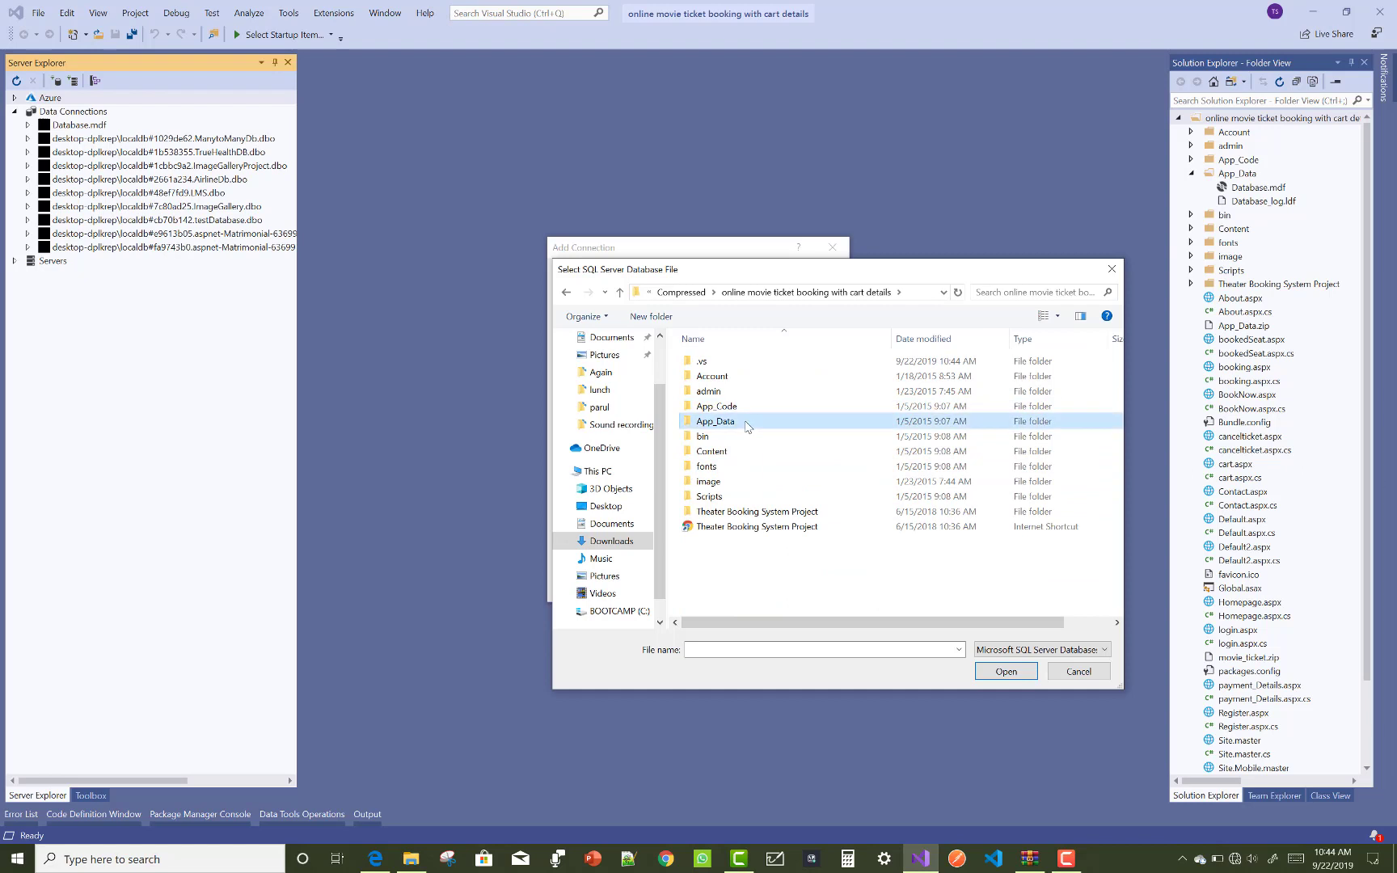
{"action": "left_click", "coordinate": [740, 366]}
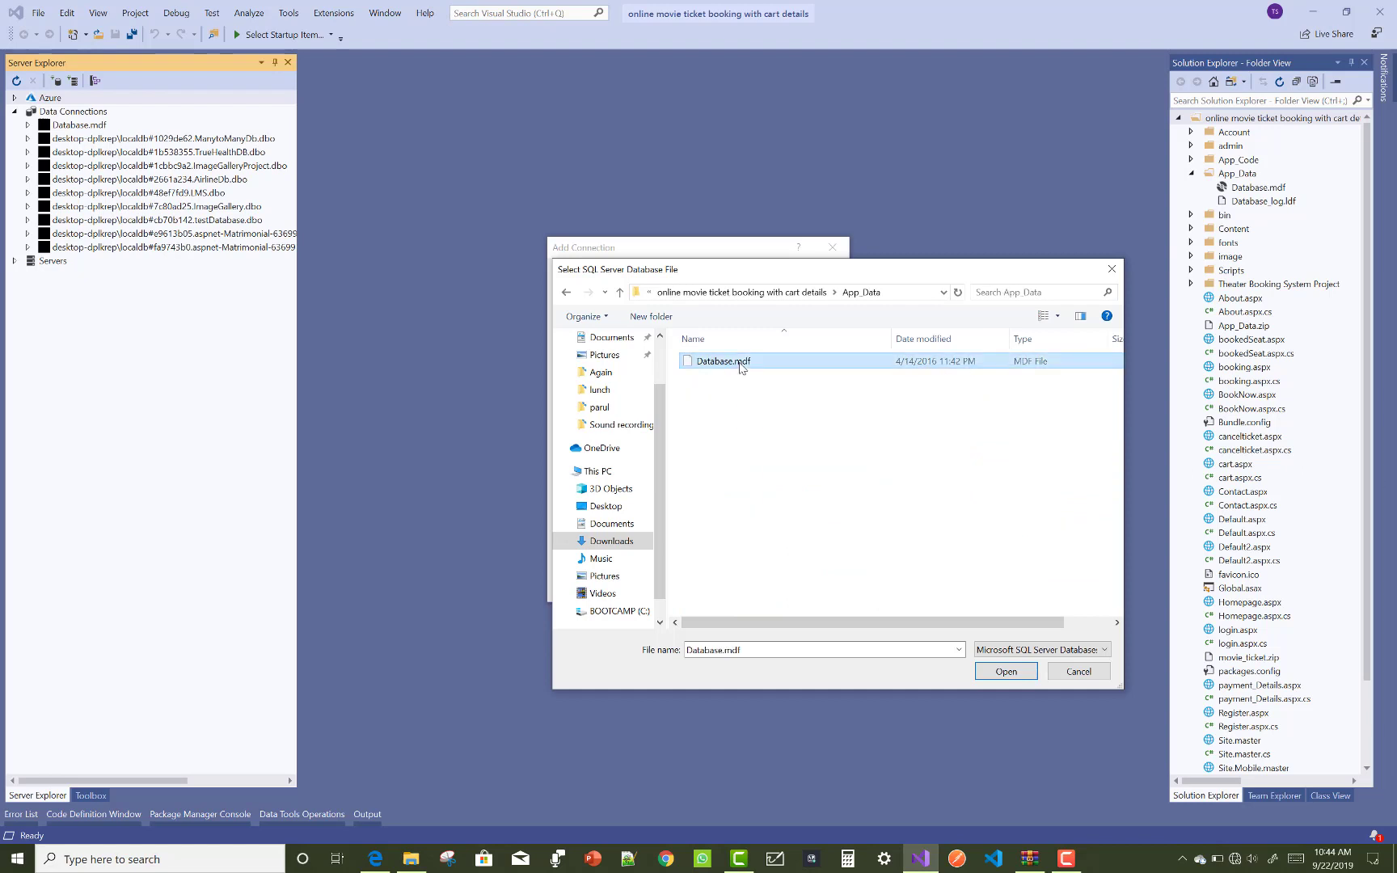
Test the Database.mdf connection, dismiss the incompatibility error, add it, and accept the upgrade
{"action": "left_click", "coordinate": [1005, 671]}
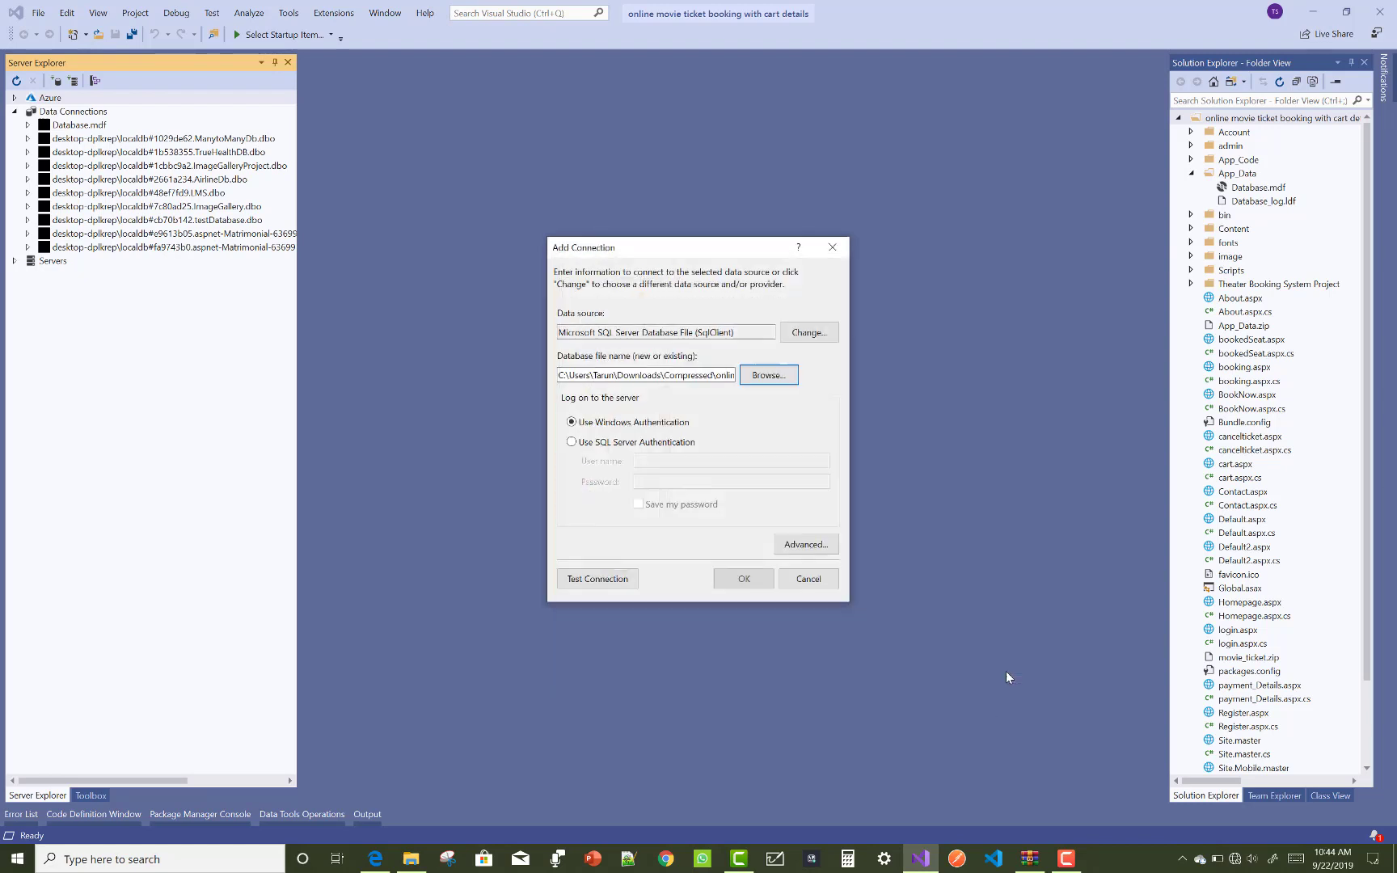
{"action": "left_click", "coordinate": [614, 585]}
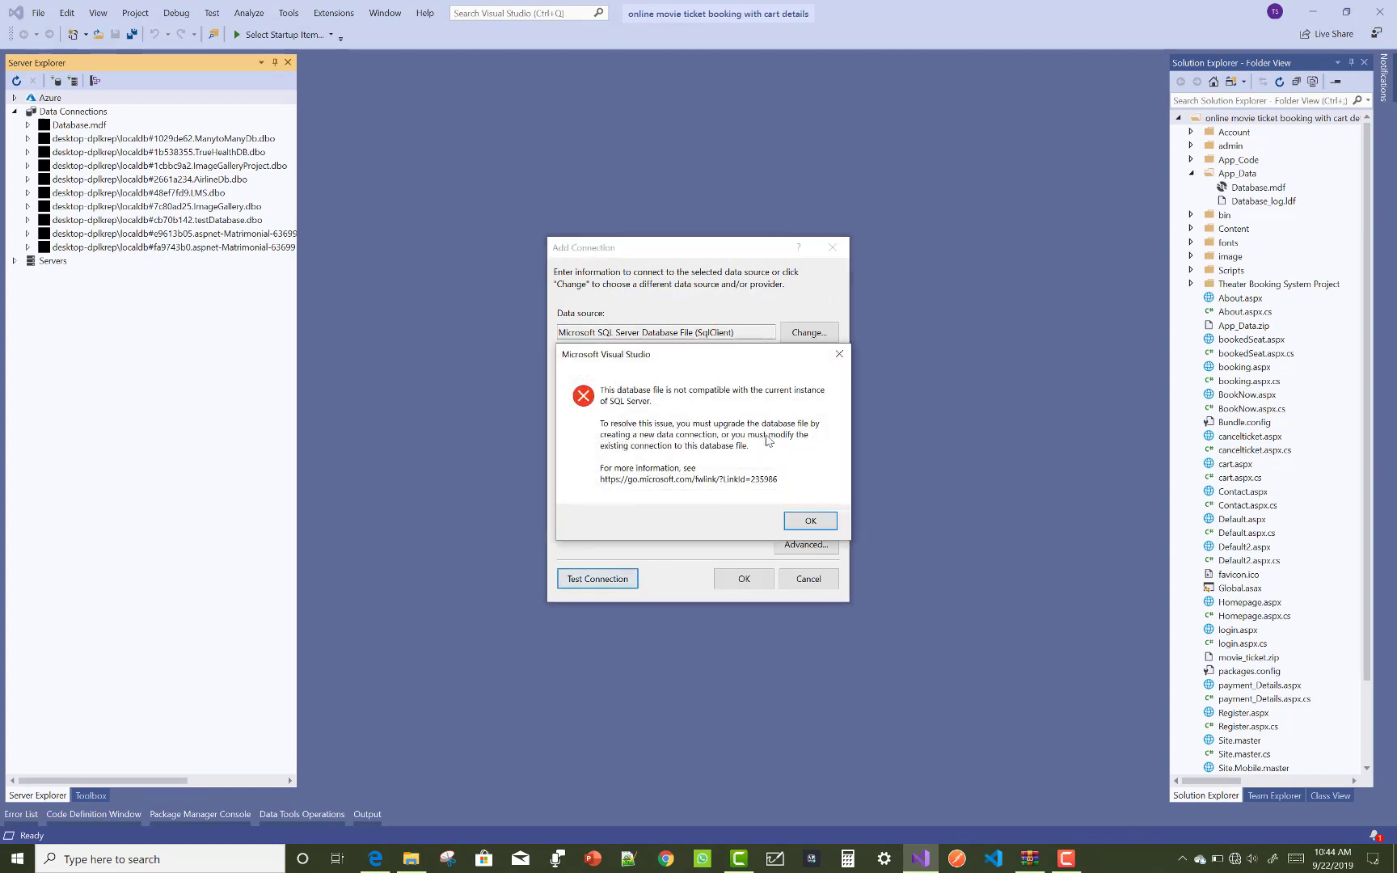
{"action": "left_click", "coordinate": [810, 520]}
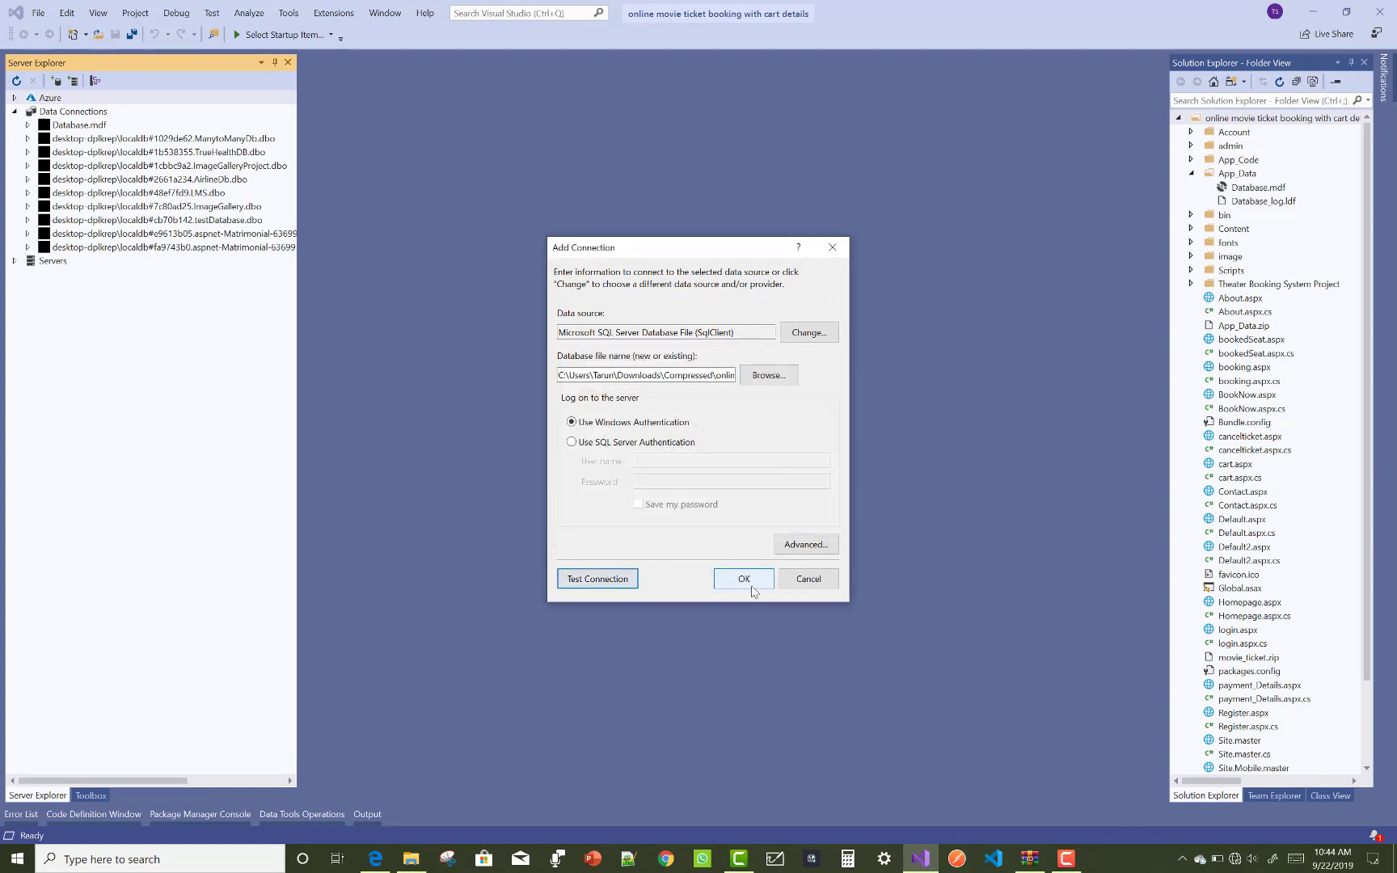
{"action": "left_click", "coordinate": [747, 580]}
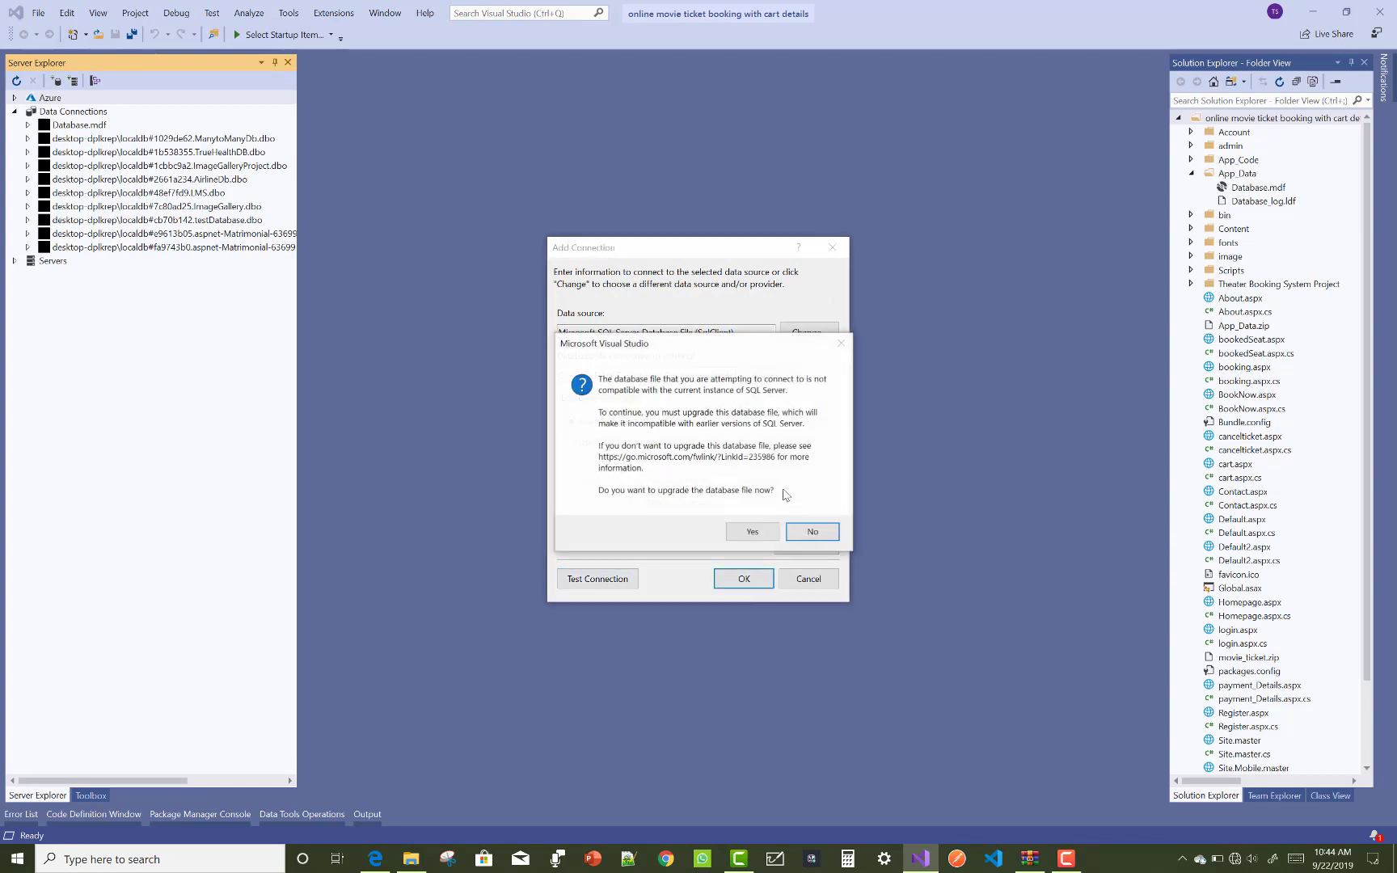
{"action": "left_click", "coordinate": [750, 532]}
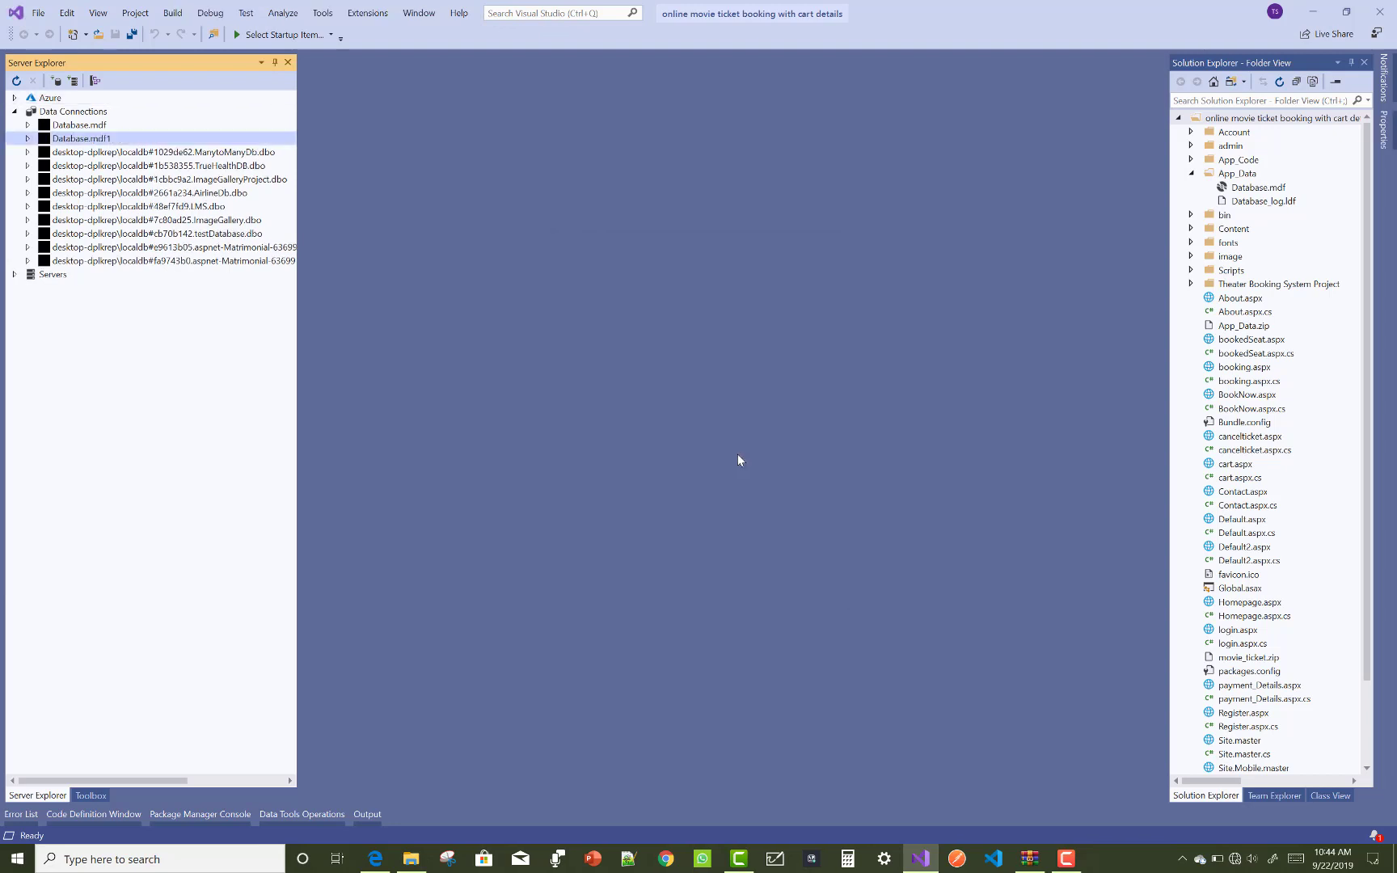
{"action": "left_click", "coordinate": [28, 139]}
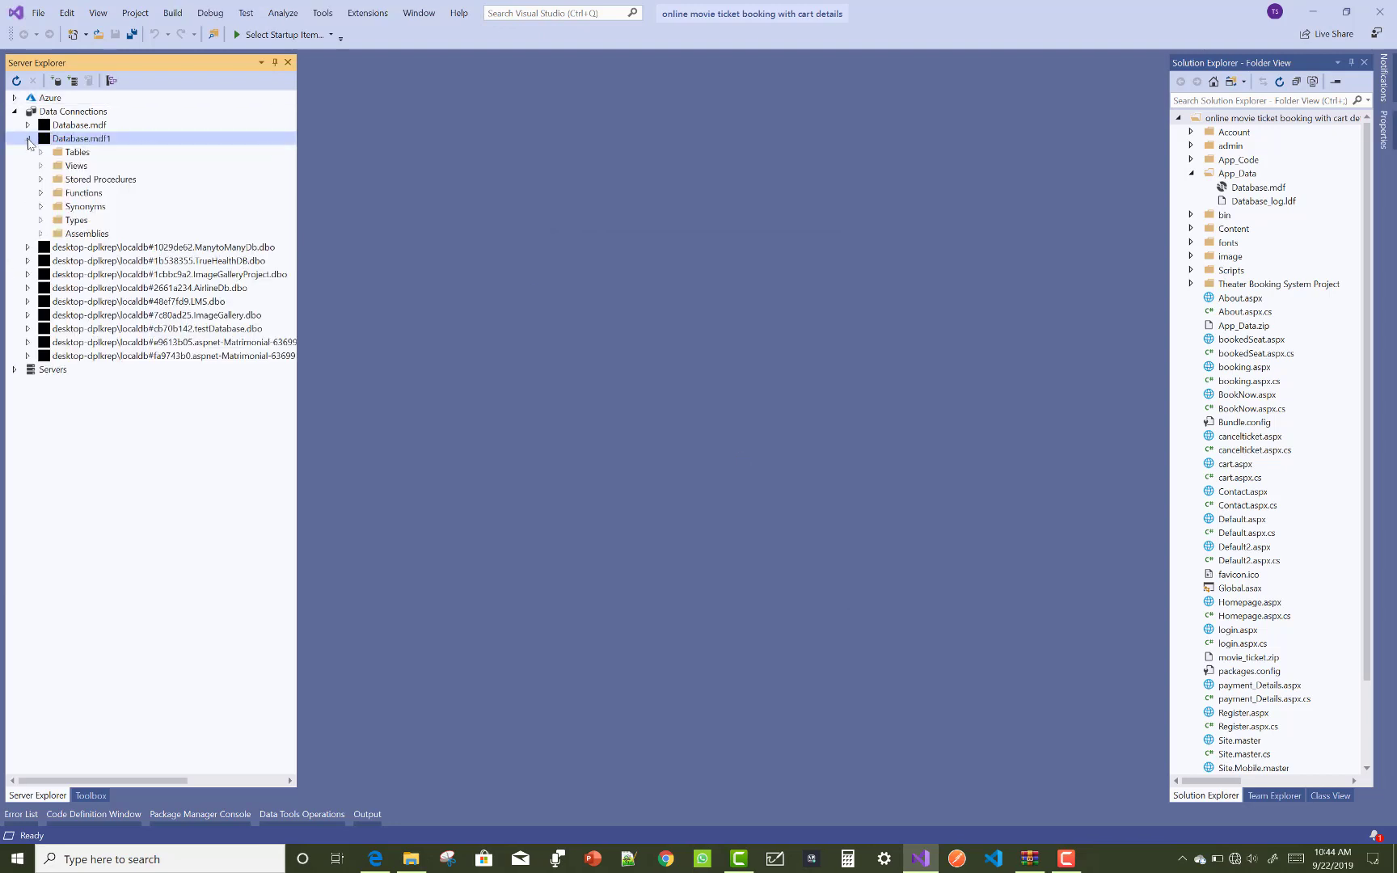
{"action": "left_click", "coordinate": [42, 152]}
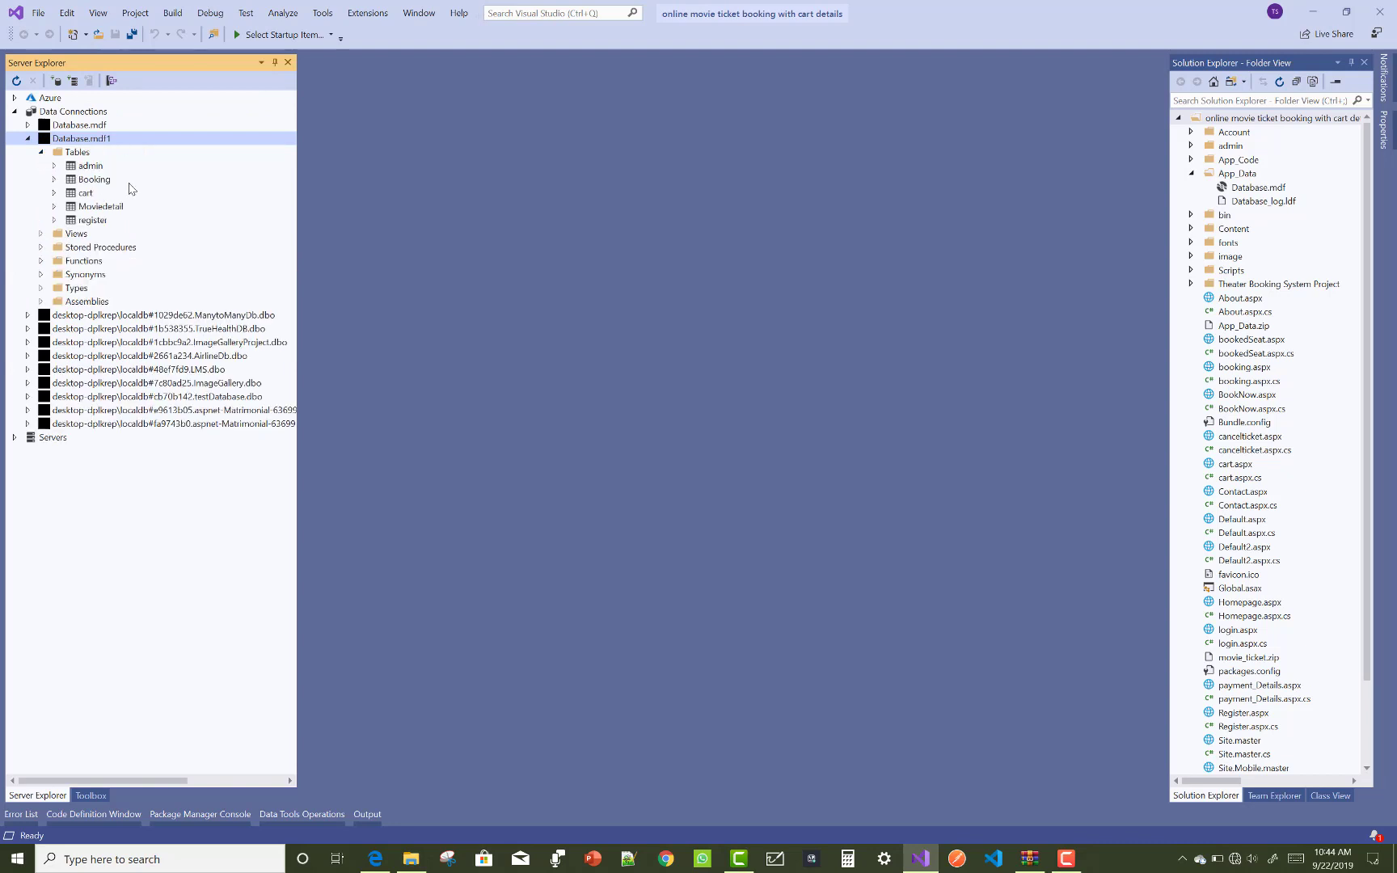
{"action": "left_click", "coordinate": [29, 138]}
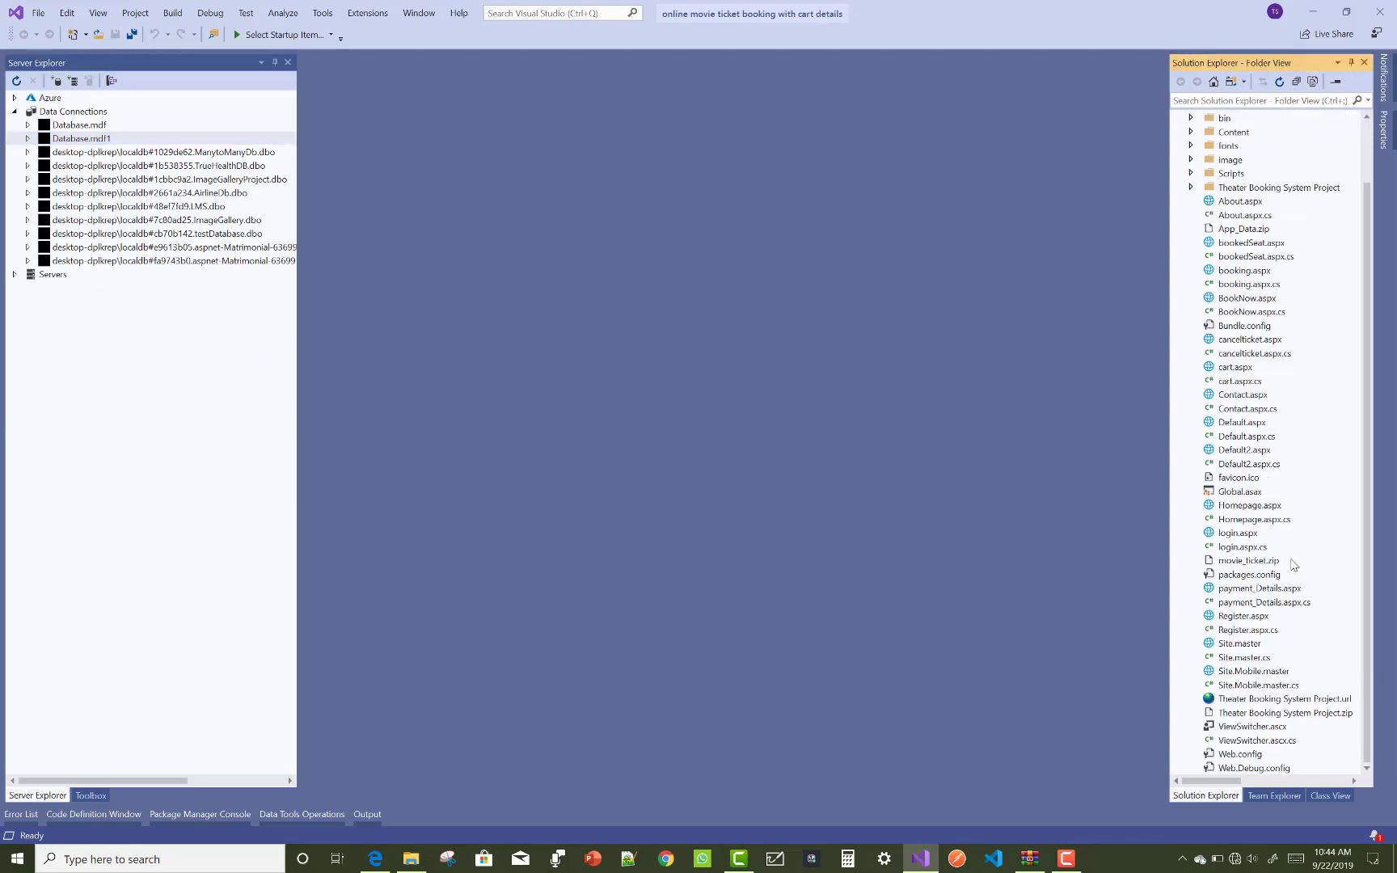
{"action": "scroll", "coordinate": [1266, 589], "scroll_direction": "down", "scroll_amount": 3}
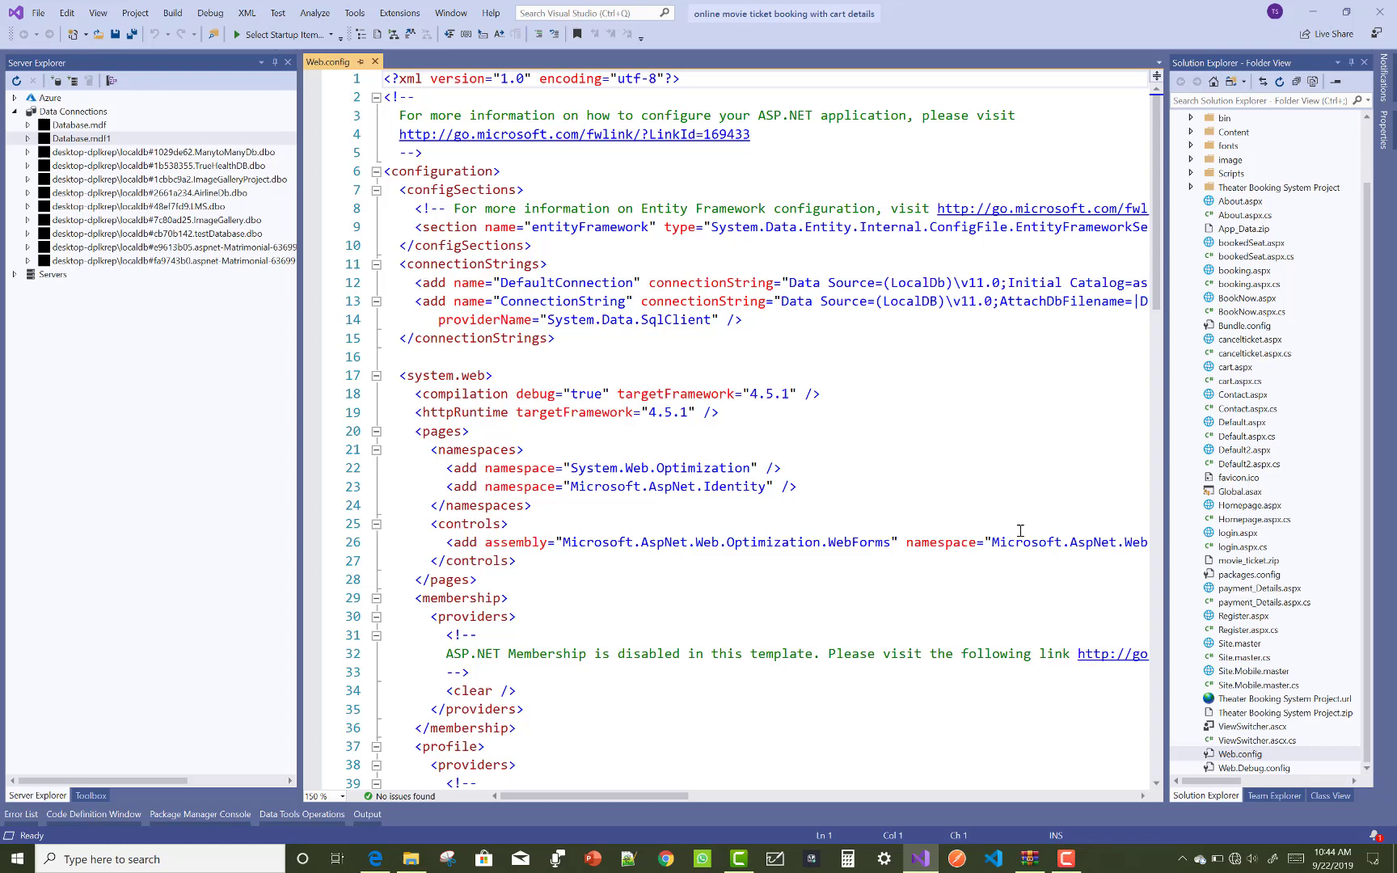
{"action": "scroll", "coordinate": [997, 445], "scroll_direction": "right", "scroll_amount": 2}
{"action": "scroll", "coordinate": [997, 446], "scroll_direction": "right", "scroll_amount": 1}
{"action": "scroll", "coordinate": [996, 445], "scroll_direction": "right", "scroll_amount": 3}
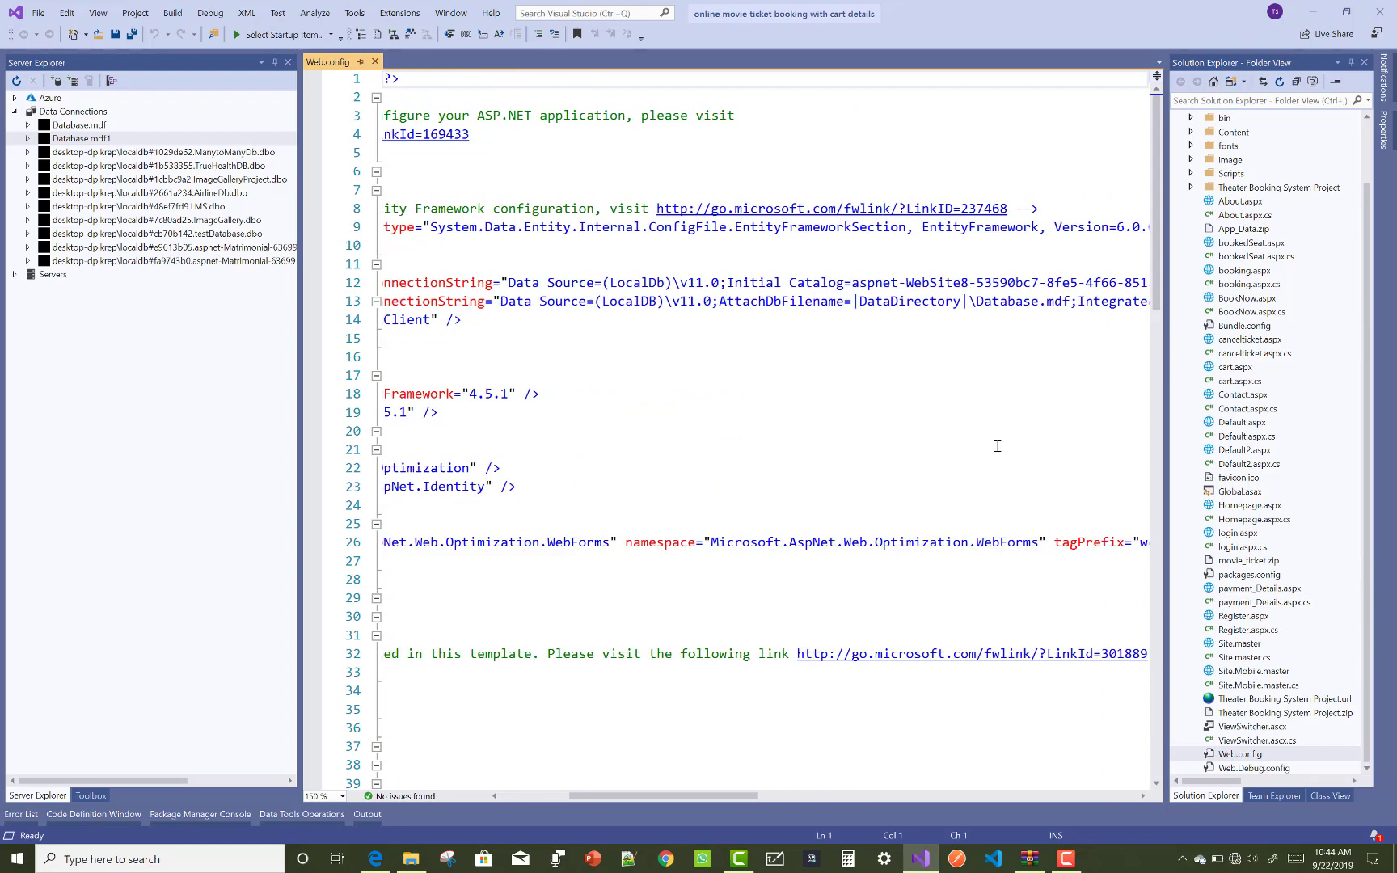
{"action": "scroll", "coordinate": [997, 445], "scroll_direction": "right", "scroll_amount": 2}
{"action": "scroll", "coordinate": [997, 446], "scroll_direction": "right", "scroll_amount": 2}
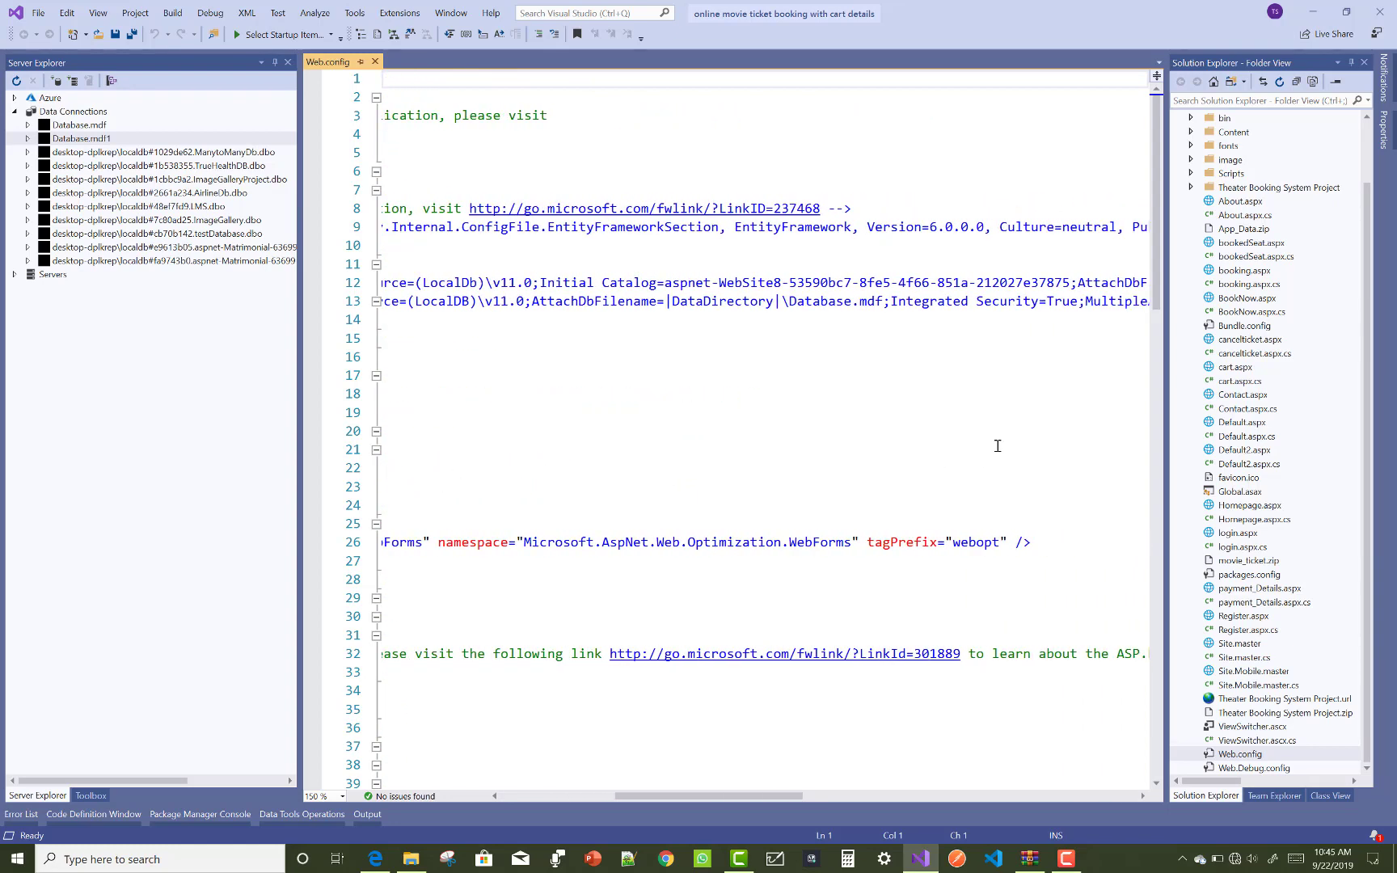
{"action": "scroll", "coordinate": [995, 445], "scroll_direction": "right", "scroll_amount": 2}
{"action": "scroll", "coordinate": [996, 446], "scroll_direction": "right", "scroll_amount": 2}
{"action": "scroll", "coordinate": [996, 445], "scroll_direction": "right", "scroll_amount": 2}
{"action": "scroll", "coordinate": [995, 445], "scroll_direction": "right", "scroll_amount": 2}
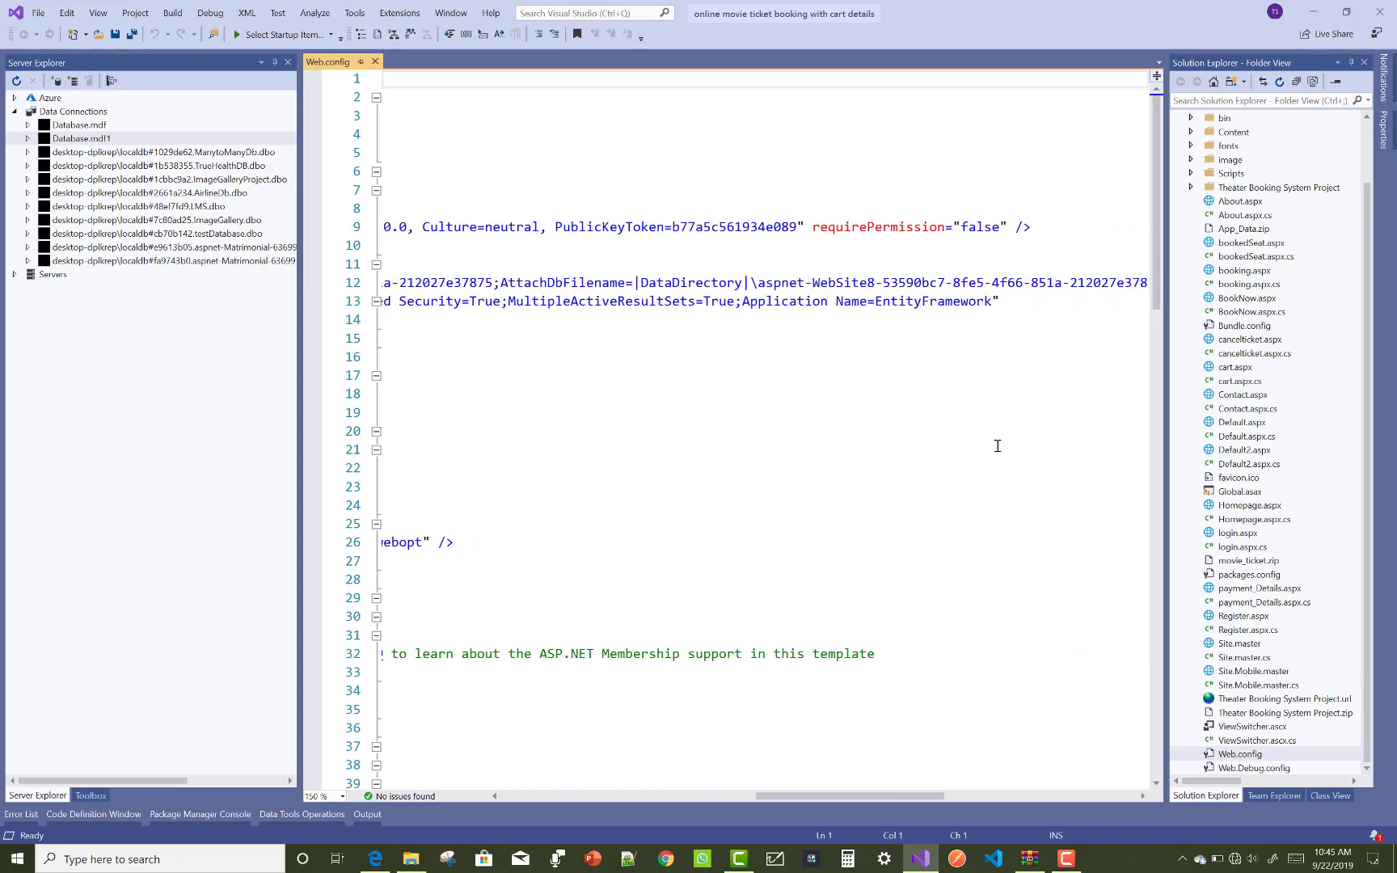
{"action": "scroll", "coordinate": [996, 445], "scroll_direction": "right", "scroll_amount": 1}
{"action": "scroll", "coordinate": [996, 445], "scroll_direction": "right", "scroll_amount": 2}
{"action": "scroll", "coordinate": [997, 446], "scroll_direction": "left", "scroll_amount": 3}
{"action": "scroll", "coordinate": [995, 447], "scroll_direction": "left", "scroll_amount": 3}
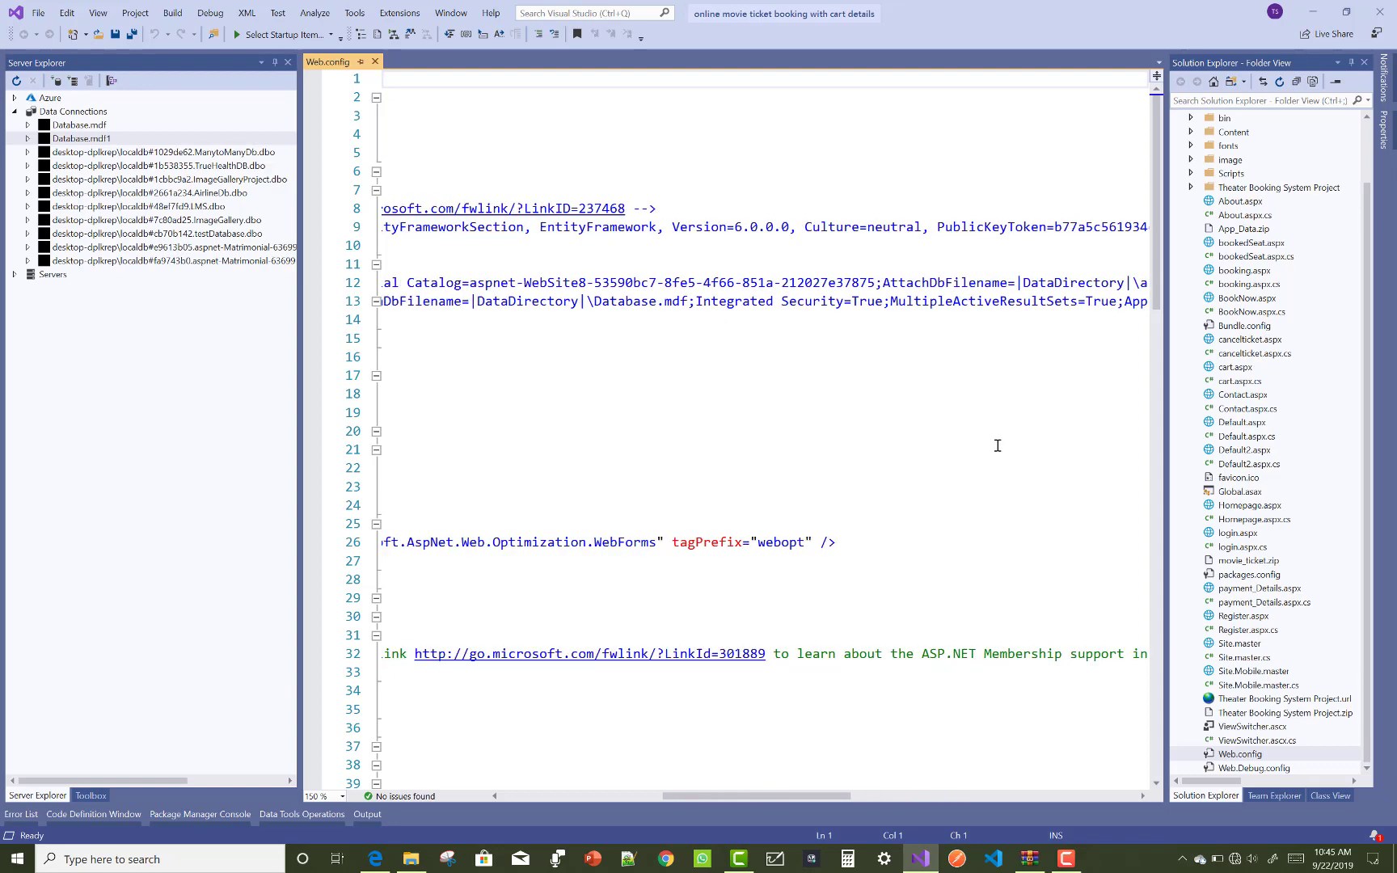
{"action": "scroll", "coordinate": [997, 445], "scroll_direction": "left", "scroll_amount": 3}
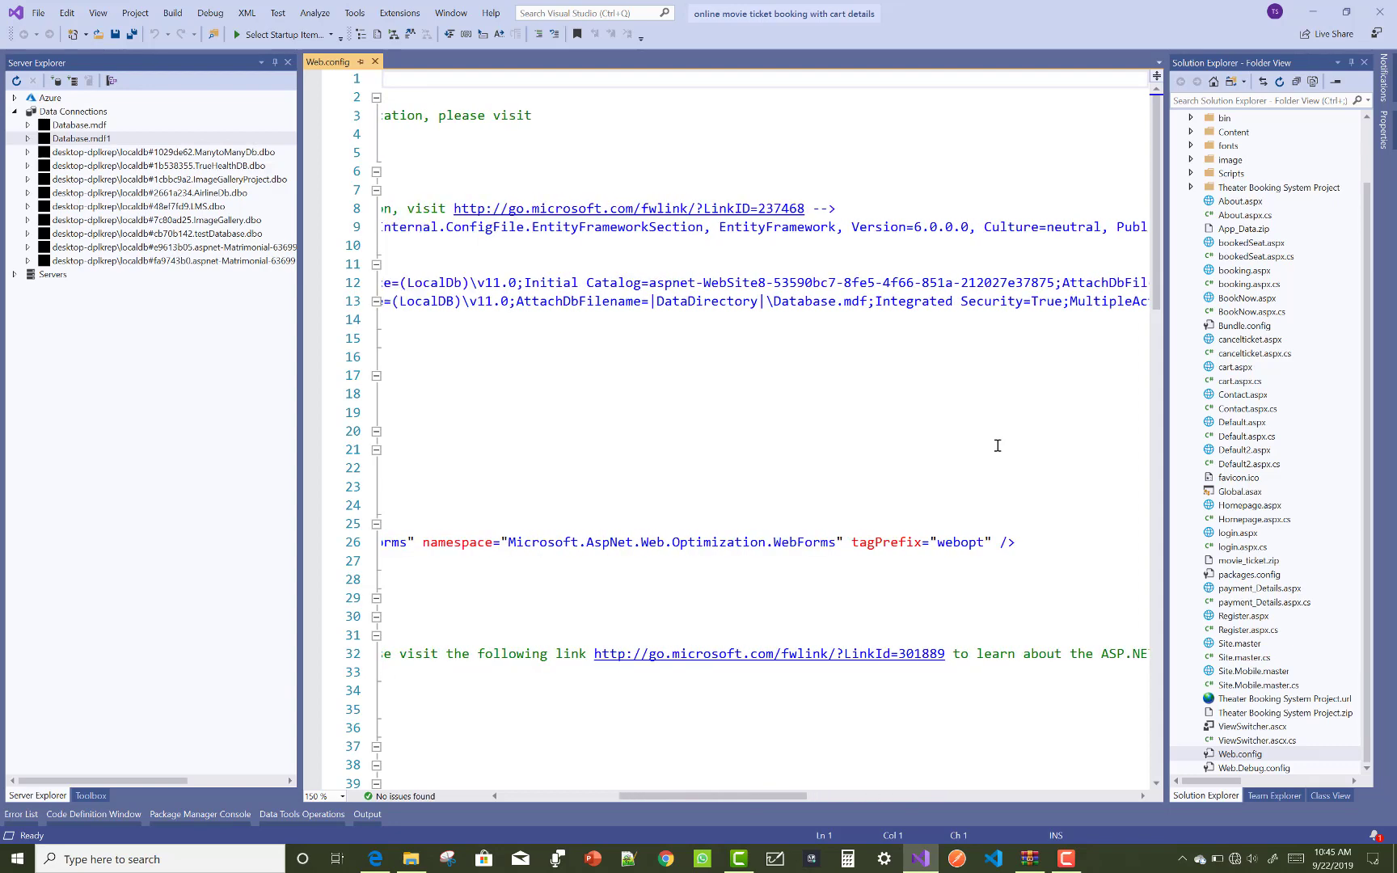
{"action": "scroll", "coordinate": [997, 446], "scroll_direction": "left", "scroll_amount": 2}
{"action": "scroll", "coordinate": [997, 445], "scroll_direction": "left", "scroll_amount": 2}
{"action": "scroll", "coordinate": [997, 445], "scroll_direction": "left", "scroll_amount": 2}
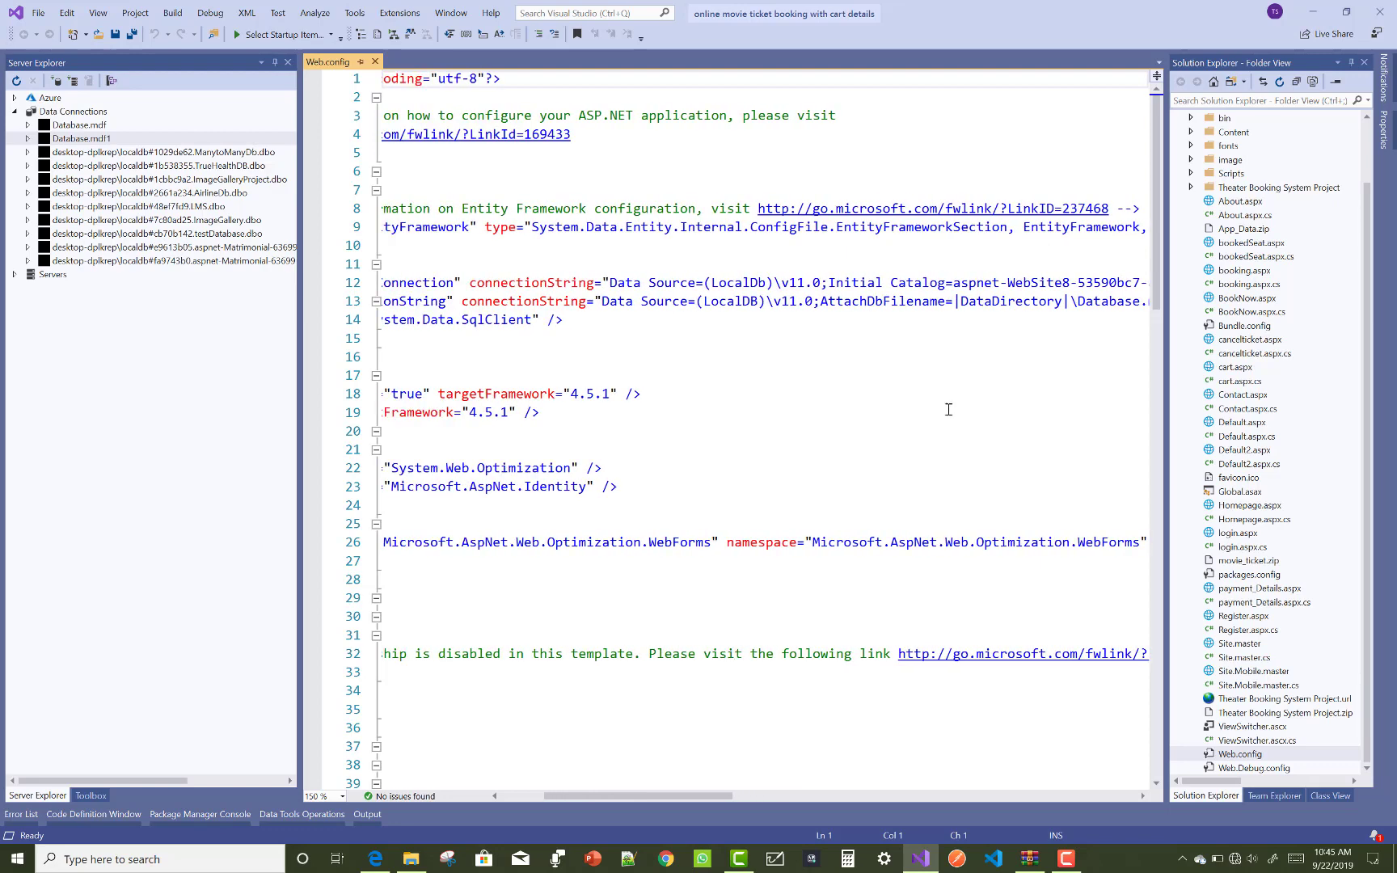
Delete 'v11.0' after (LocalDB)\ in line 13's Web.config connection string
{"action": "left_click", "coordinate": [816, 301]}
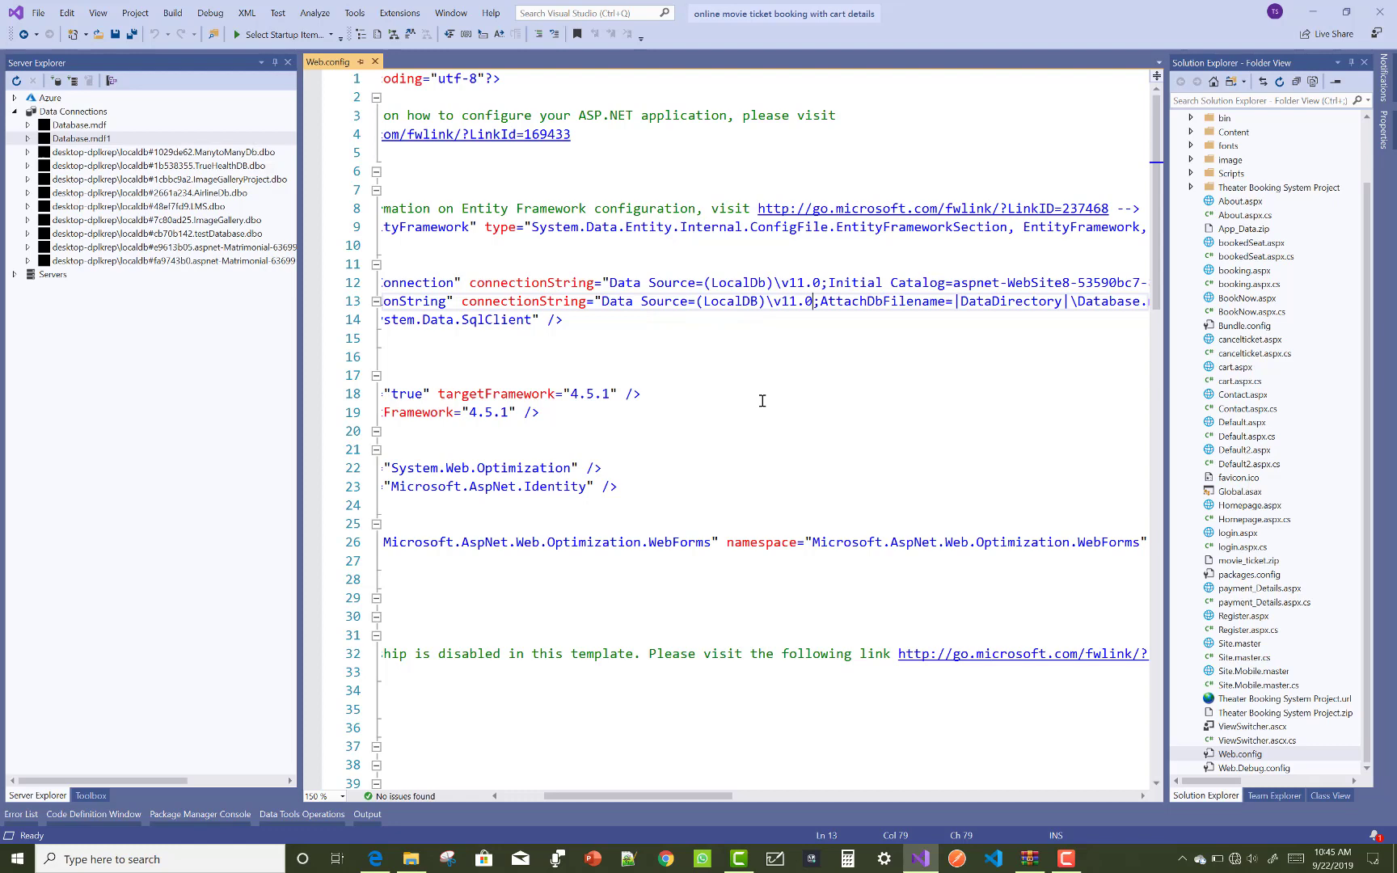
{"action": "key", "text": "BackSpace"}
{"action": "key", "text": "BackSpace"}
{"action": "key", "text": "BackSpace"}
{"action": "key", "text": "BackSpace"}
{"action": "key", "text": "BackSpace"}
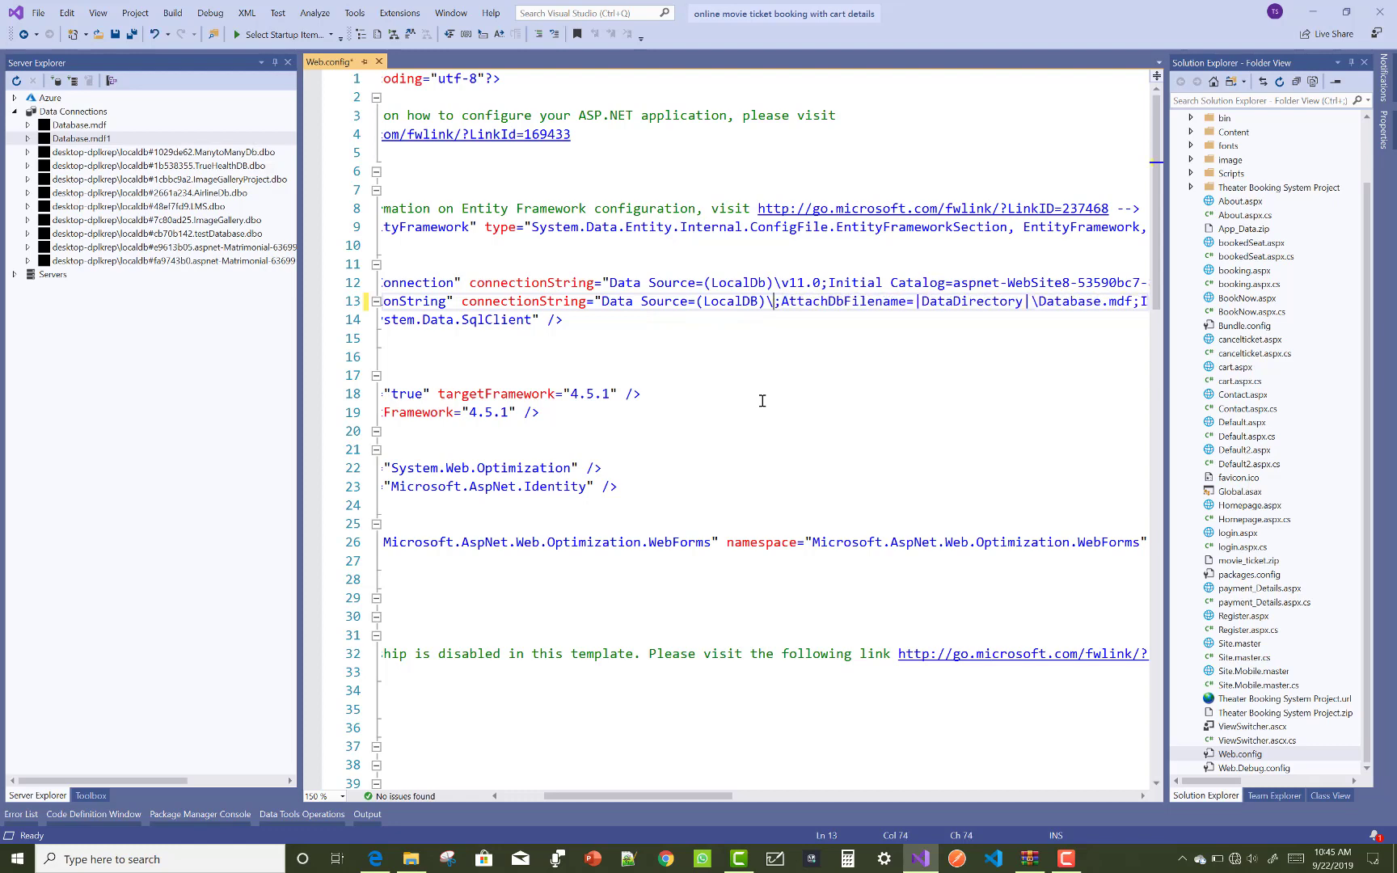
{"action": "type", "text": "ms"}
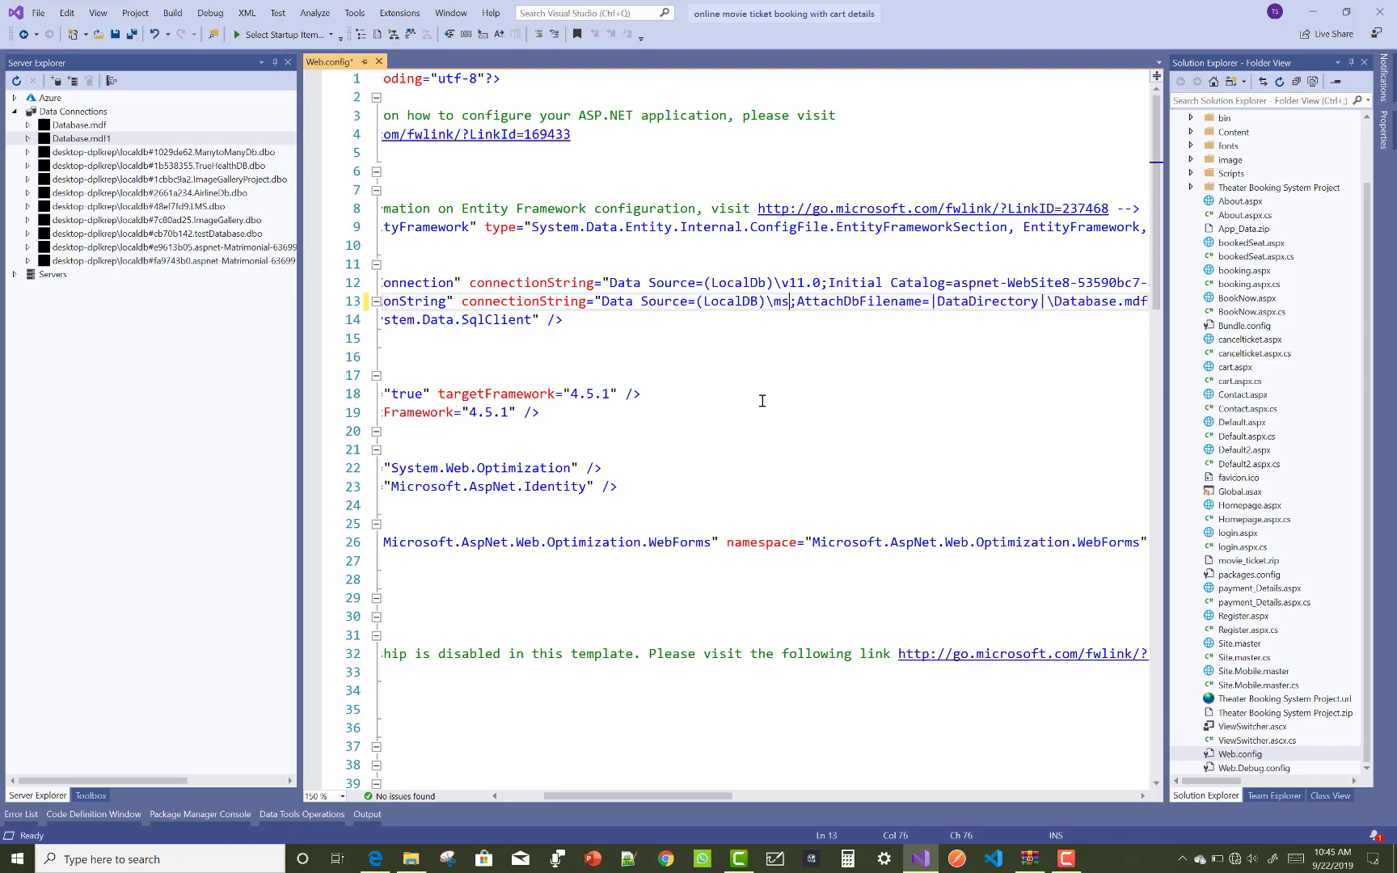
{"action": "type", "text": "sqllocal"}
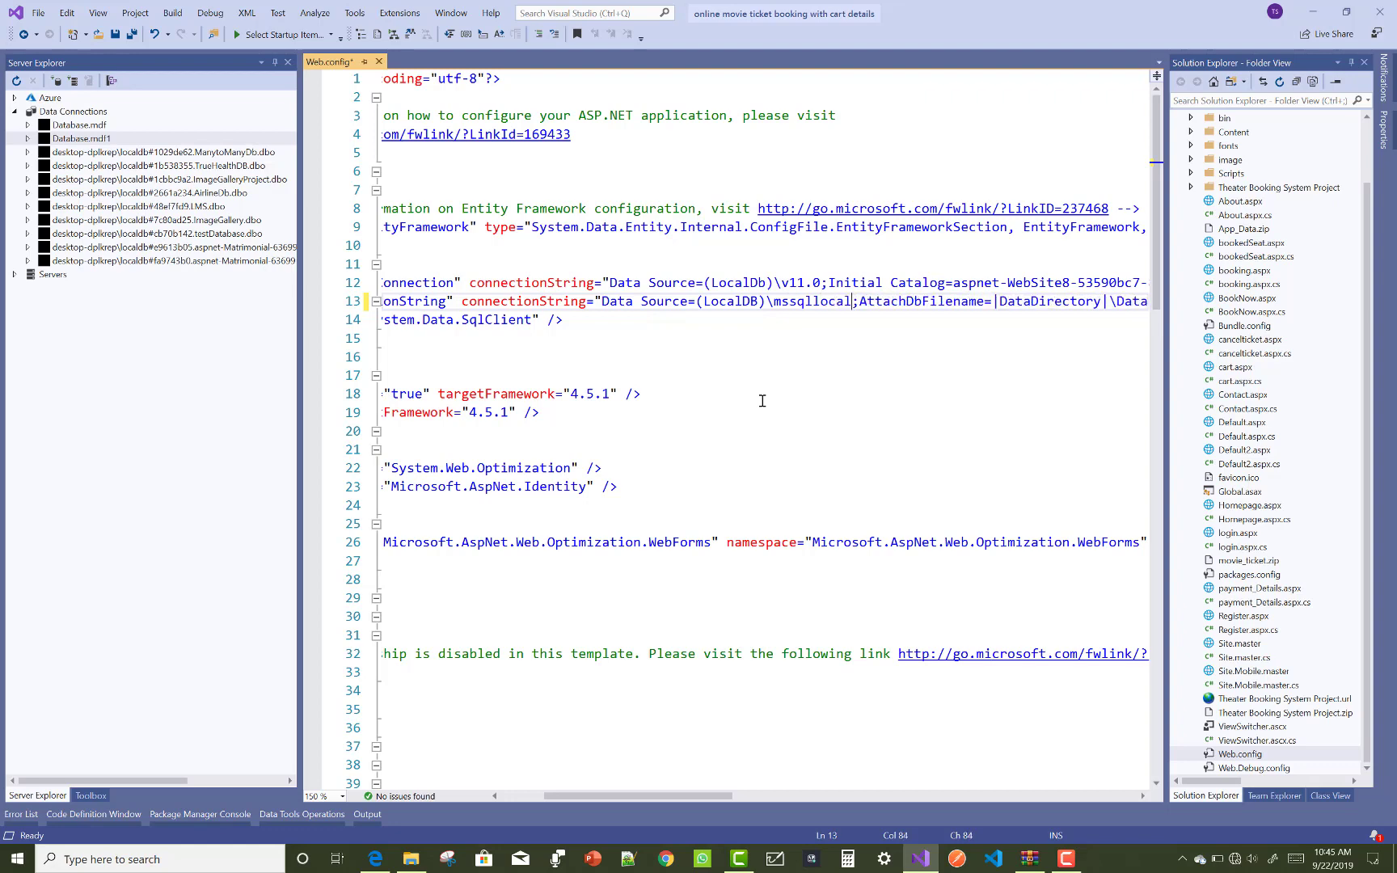
{"action": "type", "text": "db"}
{"action": "scroll", "coordinate": [696, 458], "scroll_direction": "left", "scroll_amount": 2}
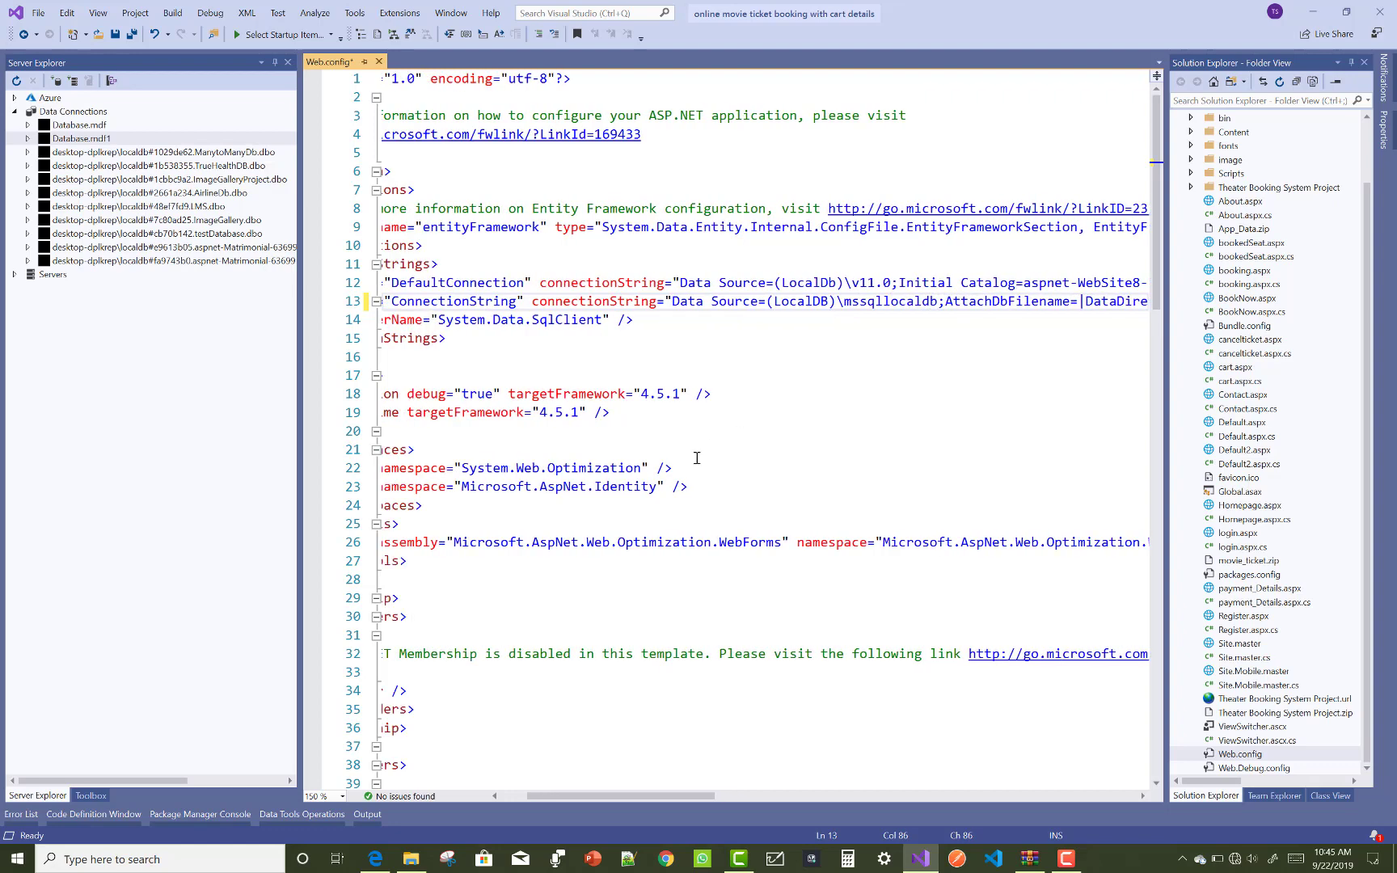
{"action": "scroll", "coordinate": [696, 458], "scroll_direction": "left", "scroll_amount": 2}
{"action": "scroll", "coordinate": [697, 458], "scroll_direction": "right", "scroll_amount": 2}
{"action": "scroll", "coordinate": [696, 459], "scroll_direction": "right", "scroll_amount": 2}
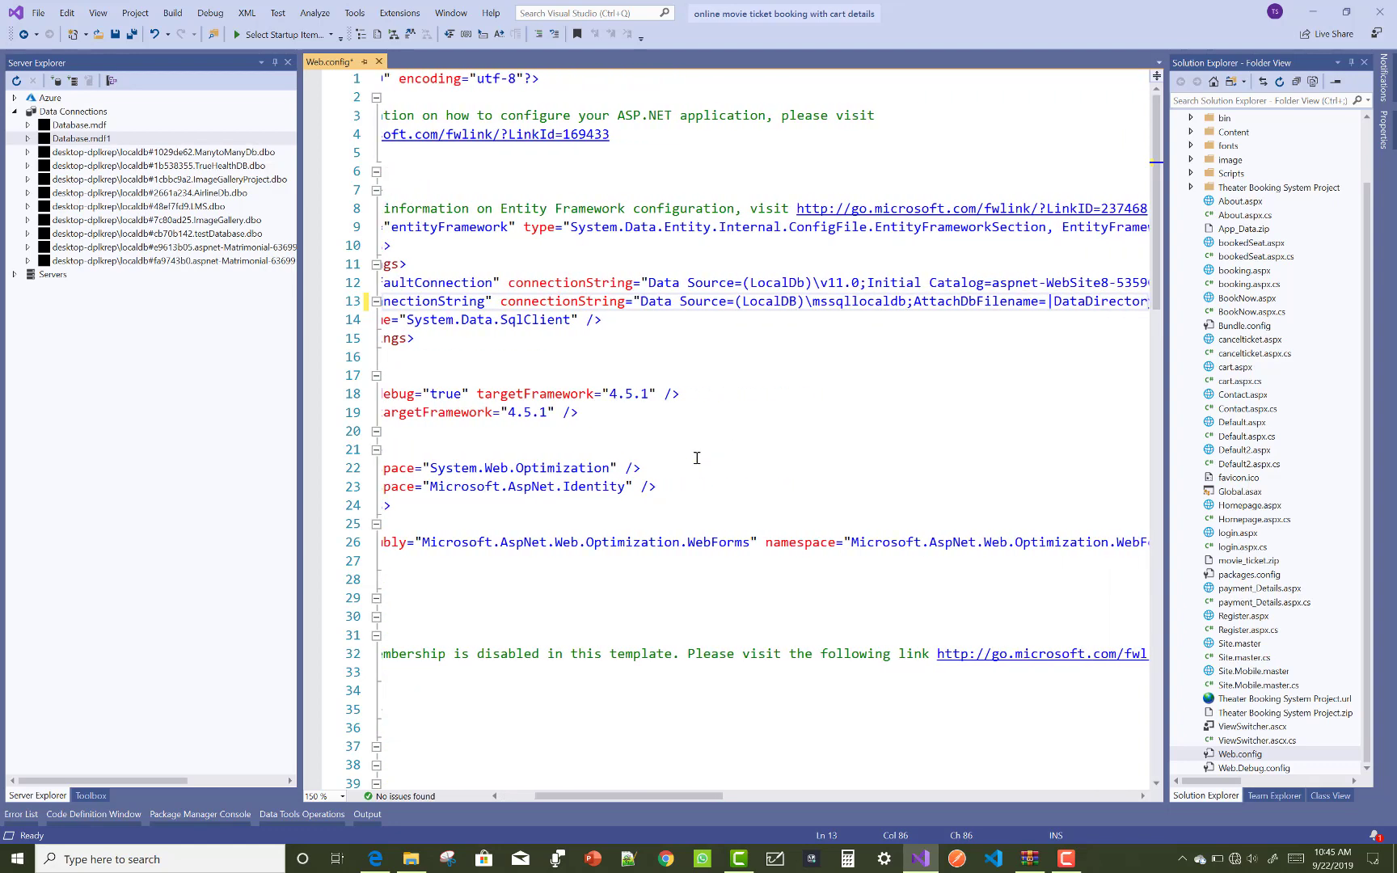
{"action": "scroll", "coordinate": [696, 459], "scroll_direction": "left", "scroll_amount": 2}
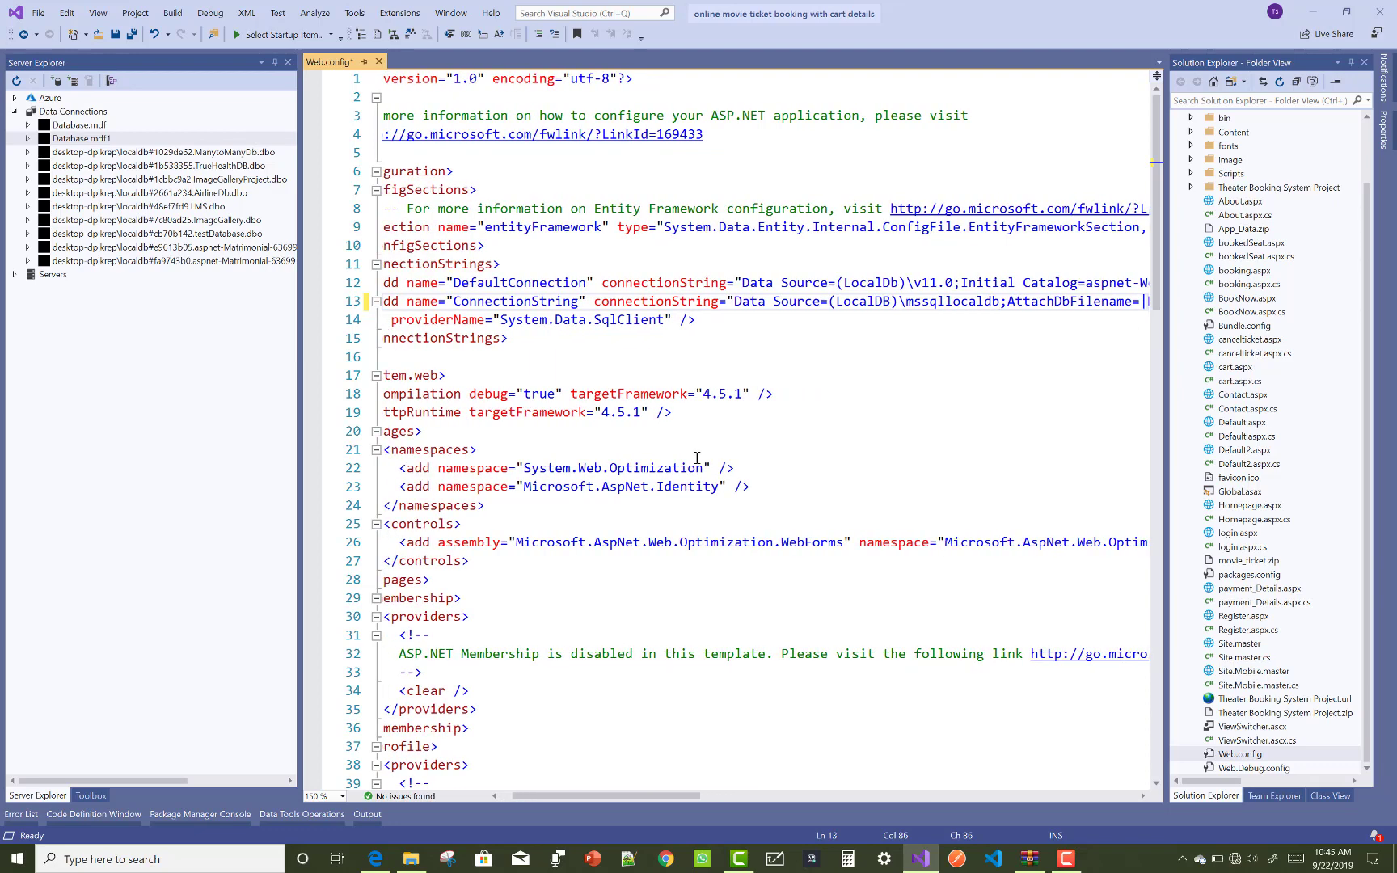
{"action": "scroll", "coordinate": [696, 458], "scroll_direction": "right", "scroll_amount": 2}
{"action": "scroll", "coordinate": [697, 459], "scroll_direction": "right", "scroll_amount": 1}
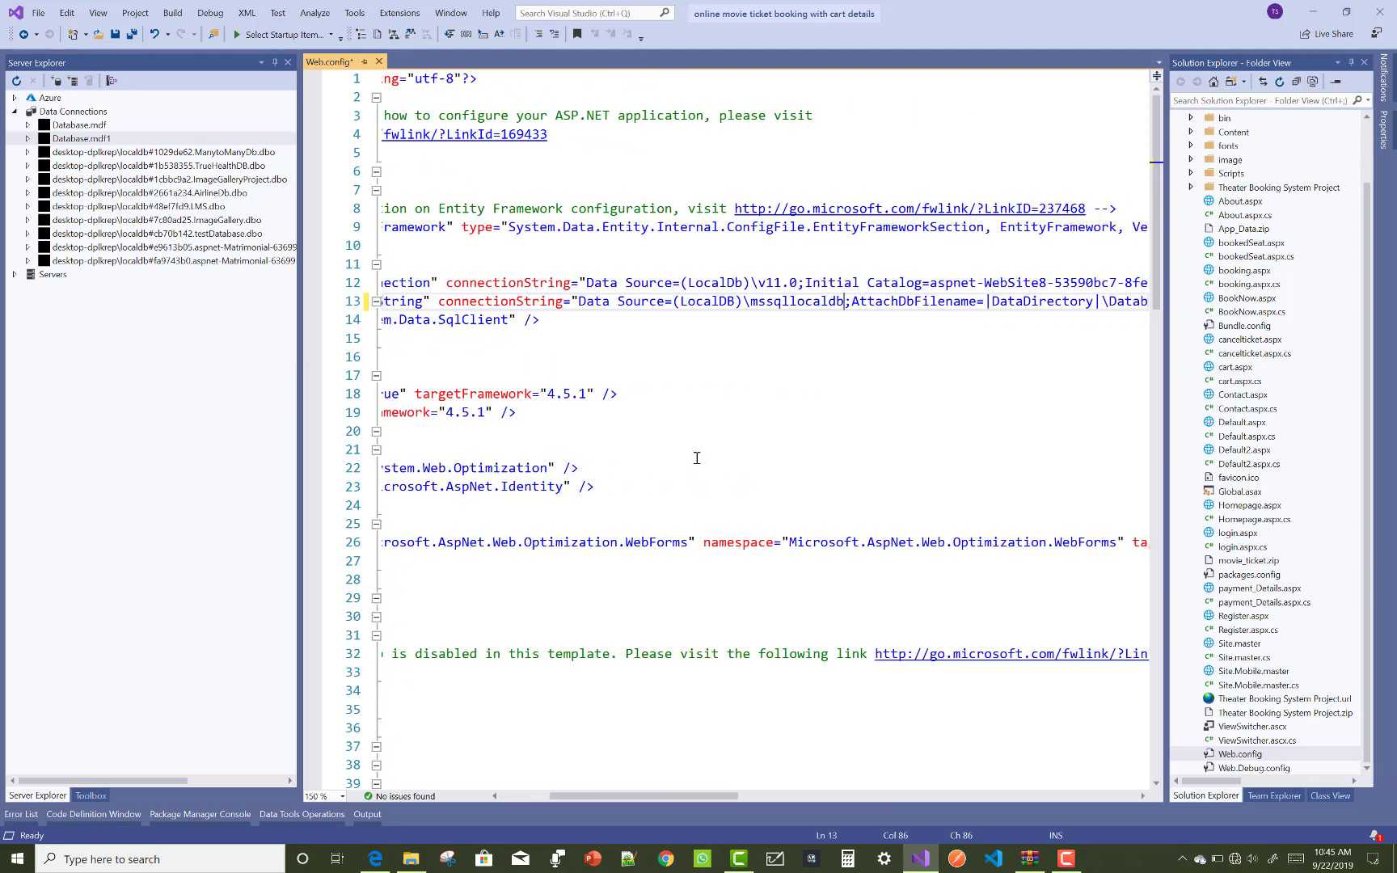
{"action": "scroll", "coordinate": [696, 458], "scroll_direction": "right", "scroll_amount": 2}
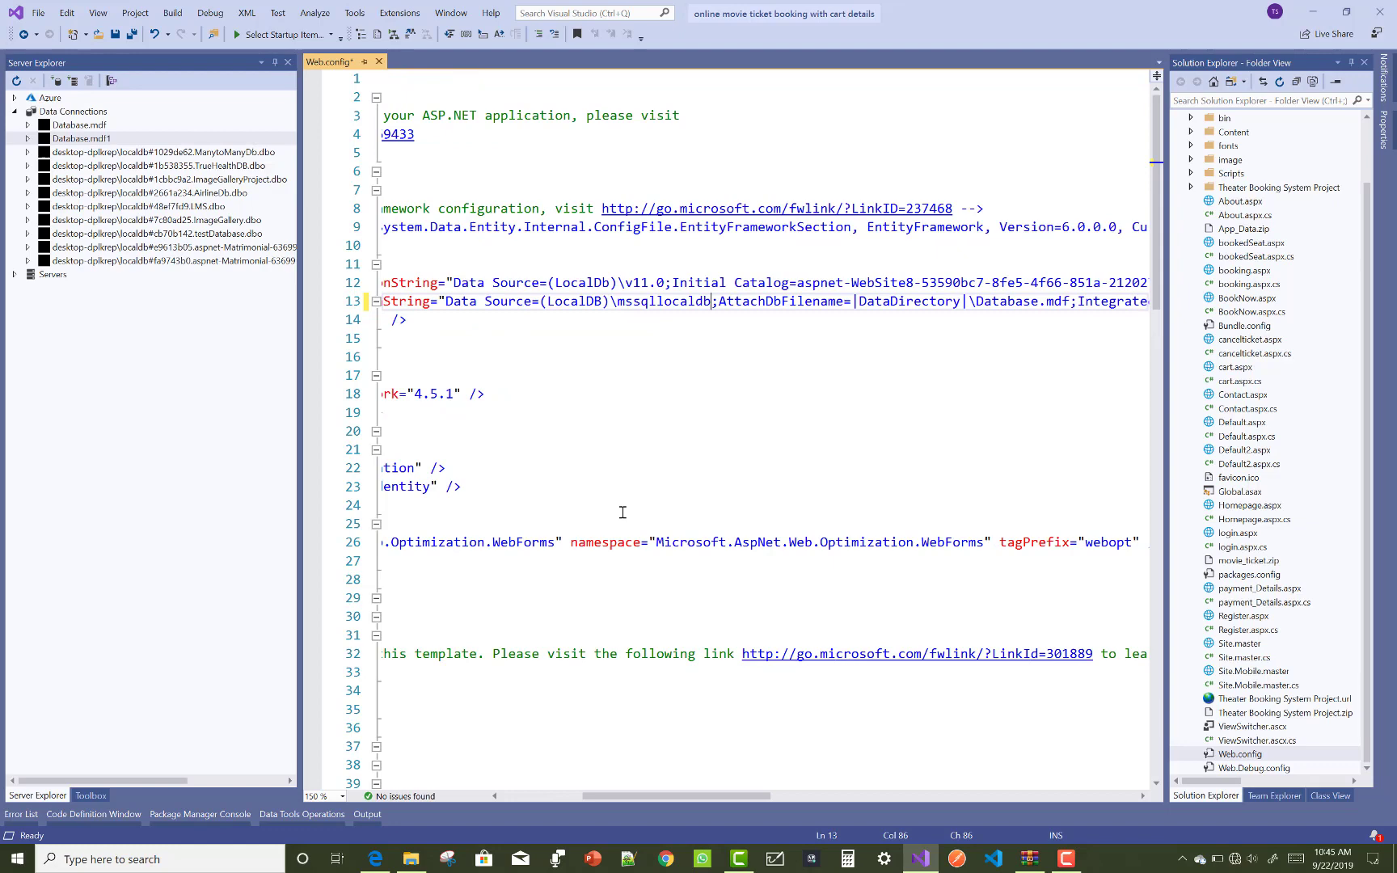
Copy the project's App_Data folder path in File Explorer, then return to Web.config
{"action": "key", "text": "alt+Tab"}
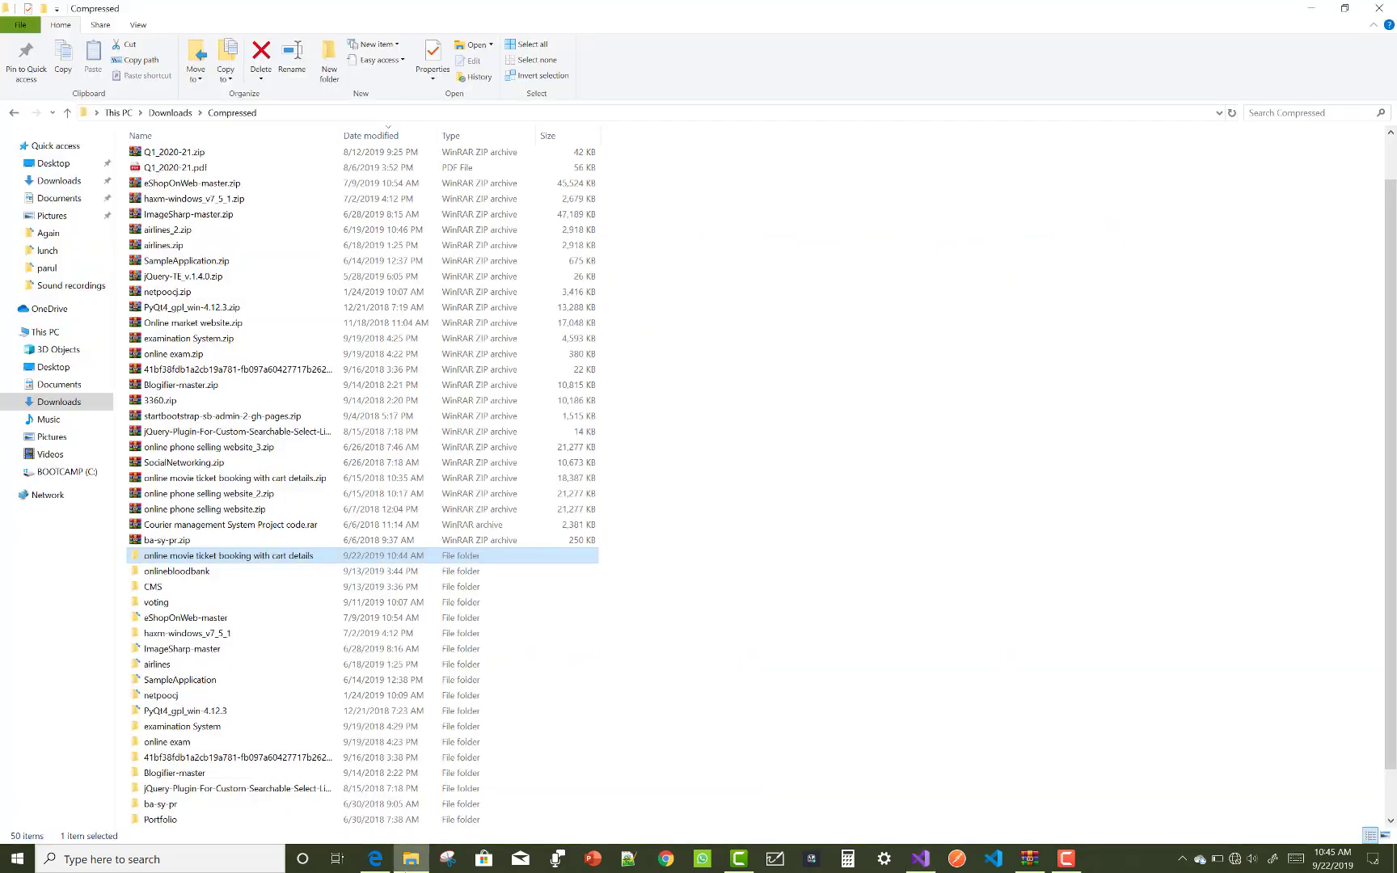
{"action": "double_click", "coordinate": [197, 558]}
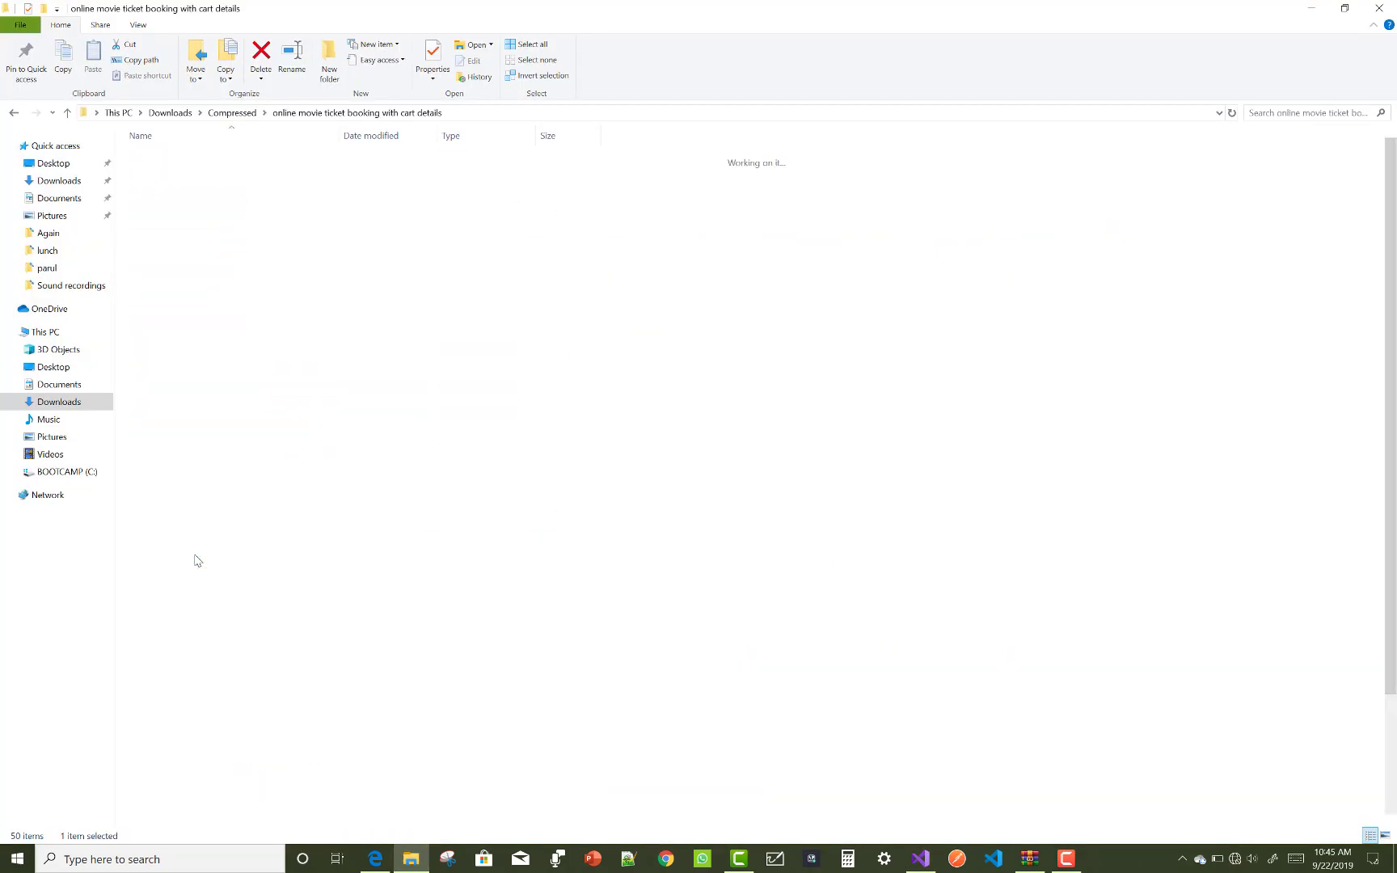
{"action": "double_click", "coordinate": [192, 228]}
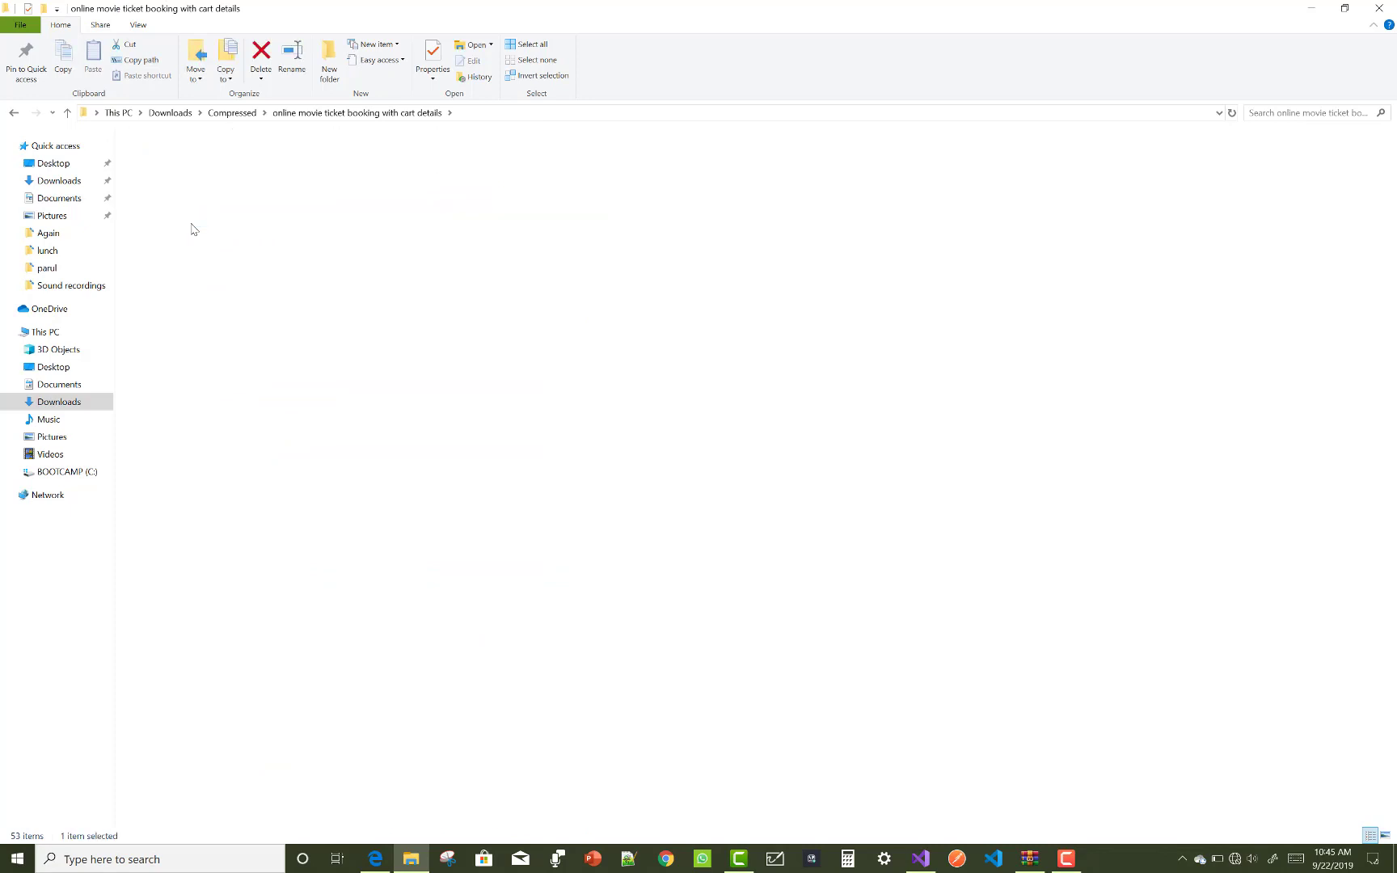
{"action": "left_click", "coordinate": [578, 115]}
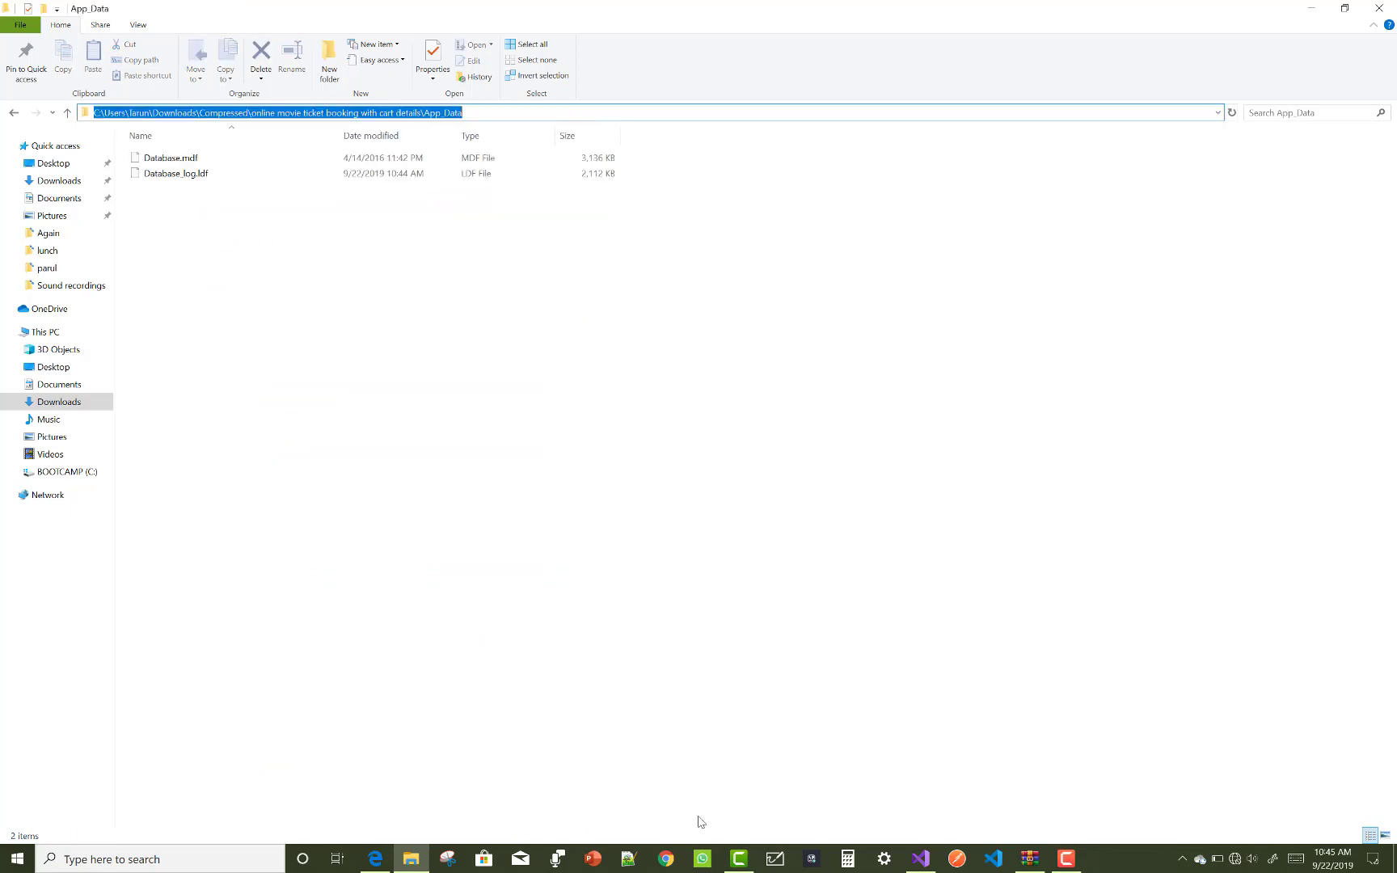
{"action": "left_click", "coordinate": [920, 859]}
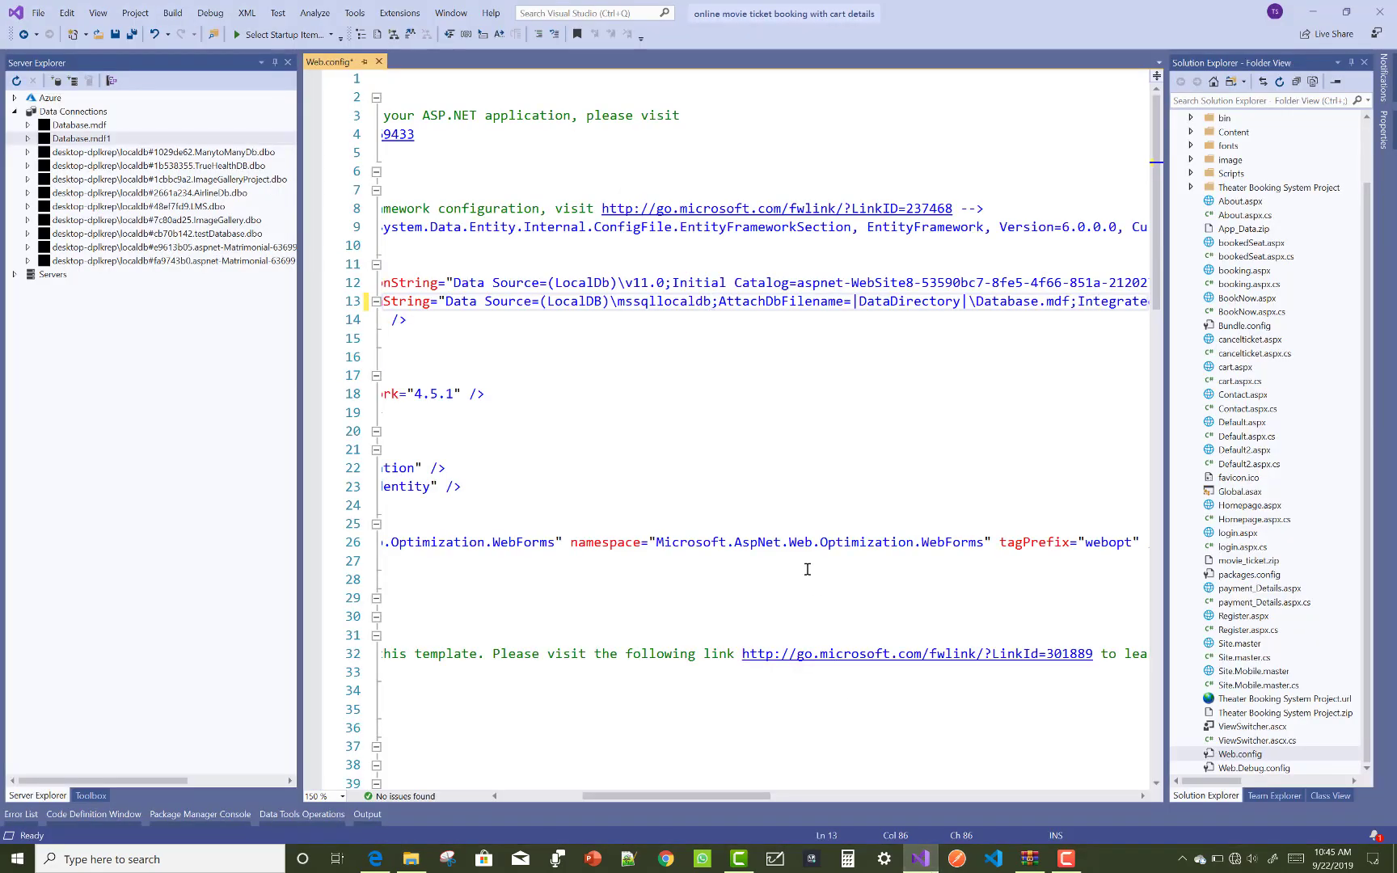
Replace |DataDirectory|\Database.mdf on line 13 with the pasted App_Data folder path
{"action": "left_click_drag", "start_coordinate": [853, 301], "coordinate": [1070, 302]}
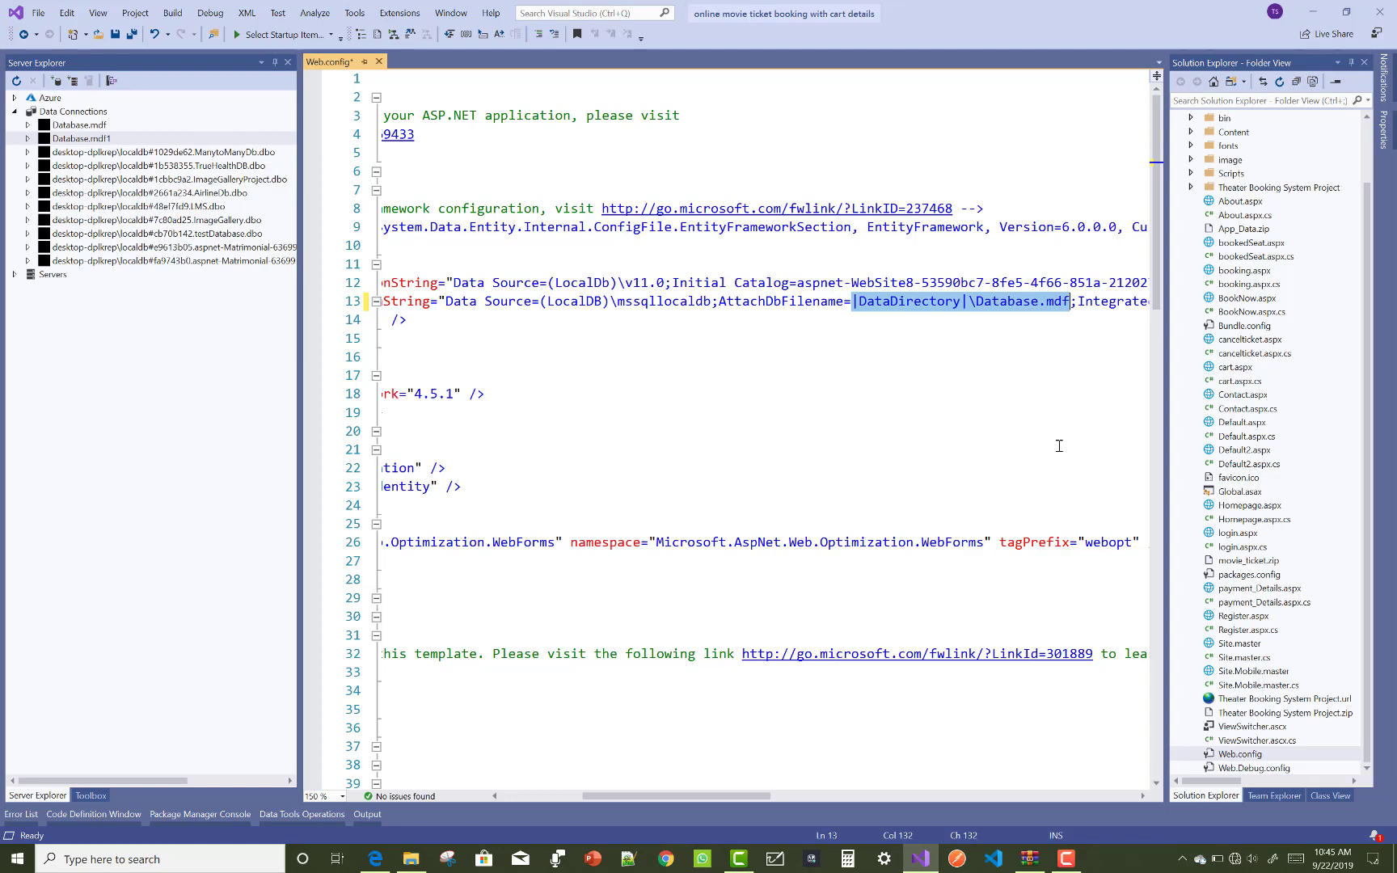
{"action": "type", "text": "C:\\Users\\Tarun\\Downloads\\Compressed\\online movie ticket booking with cart details\\App_Data"}
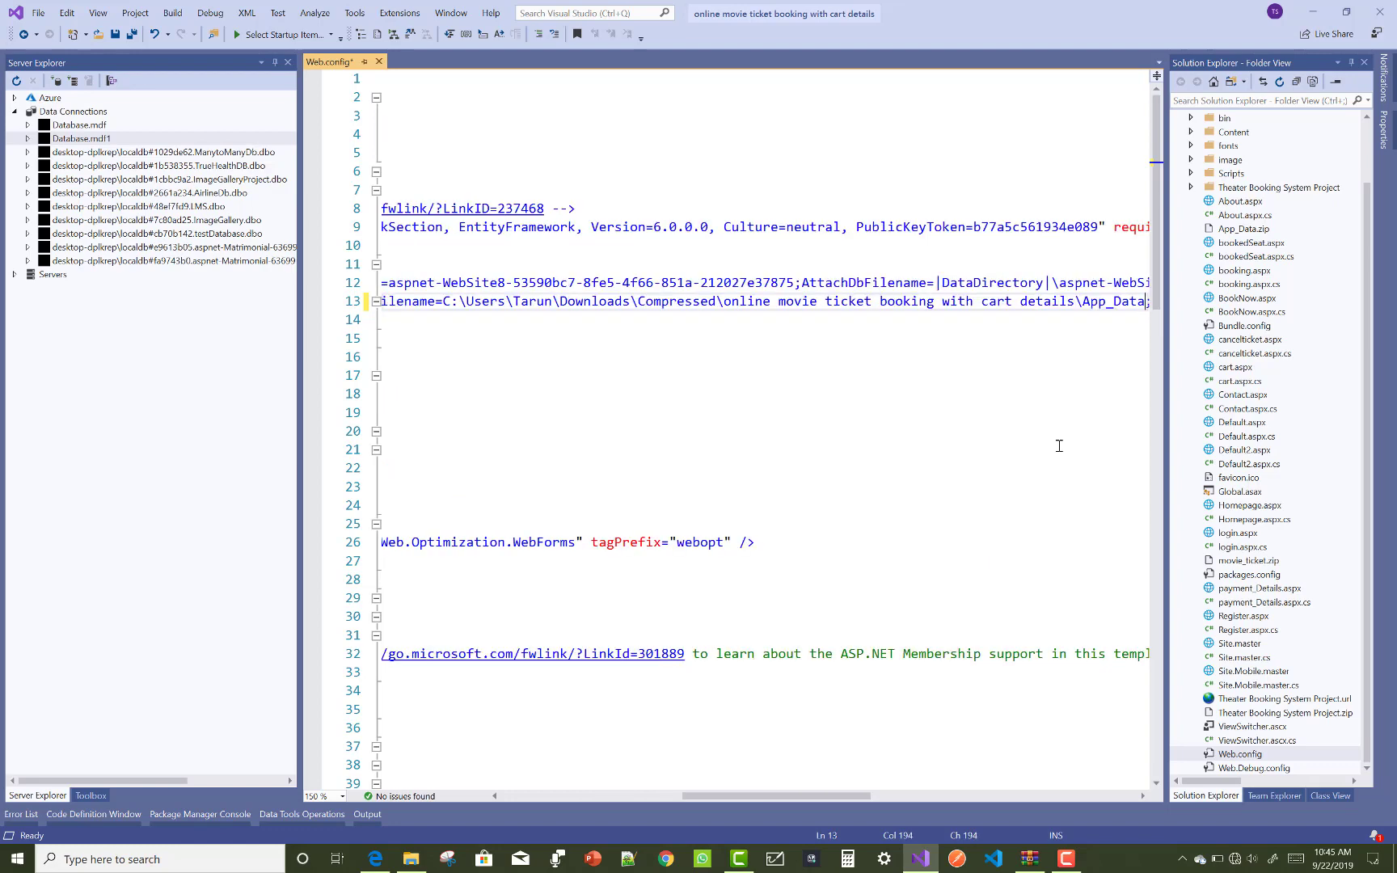
{"action": "scroll", "coordinate": [804, 423], "scroll_direction": "left", "scroll_amount": 2}
{"action": "scroll", "coordinate": [804, 423], "scroll_direction": "right", "scroll_amount": 2}
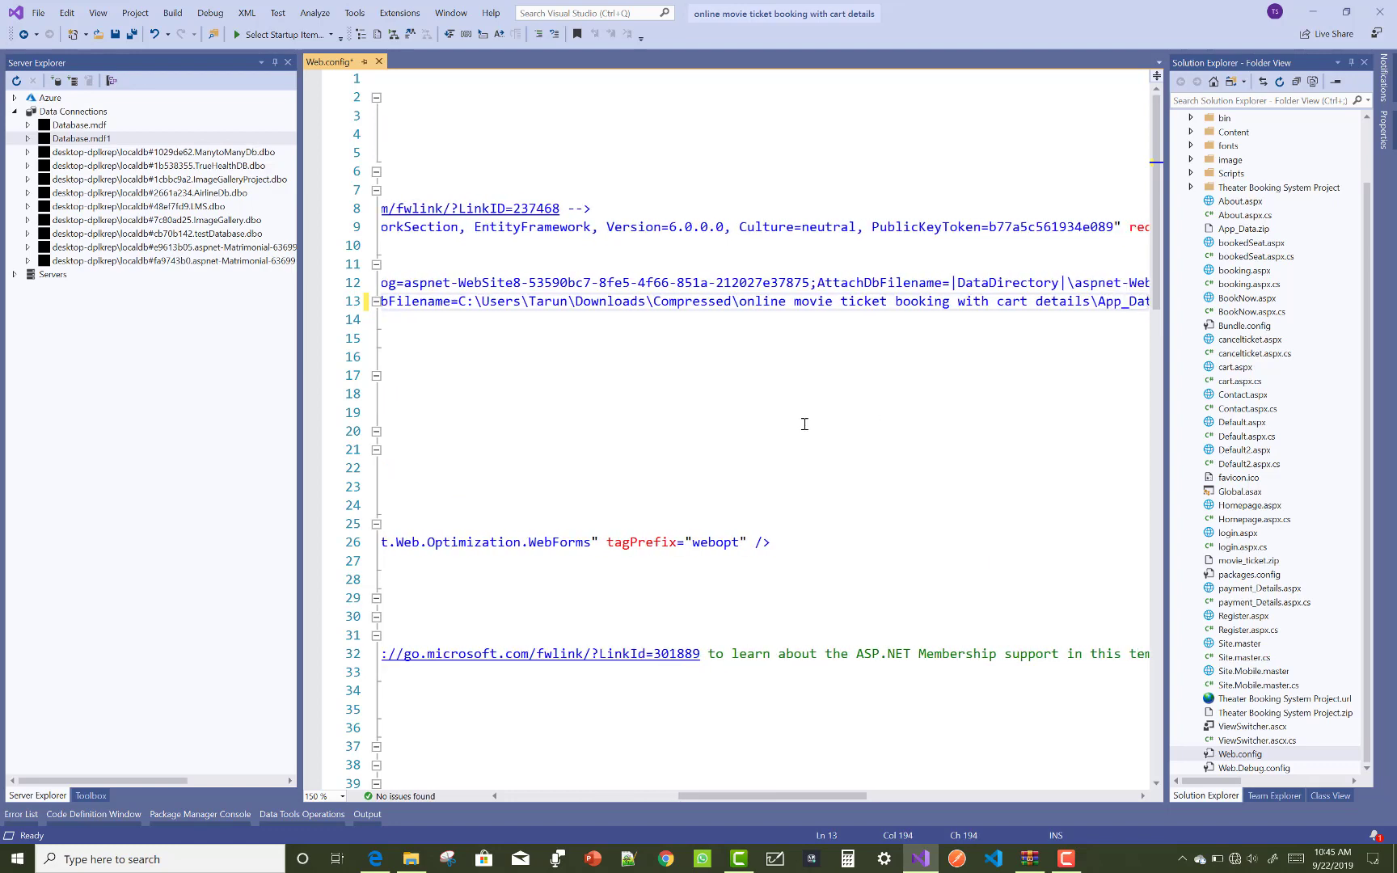
{"action": "scroll", "coordinate": [804, 423], "scroll_direction": "right", "scroll_amount": 5}
{"action": "scroll", "coordinate": [804, 424], "scroll_direction": "right", "scroll_amount": 2}
{"action": "scroll", "coordinate": [805, 422], "scroll_direction": "right", "scroll_amount": 1}
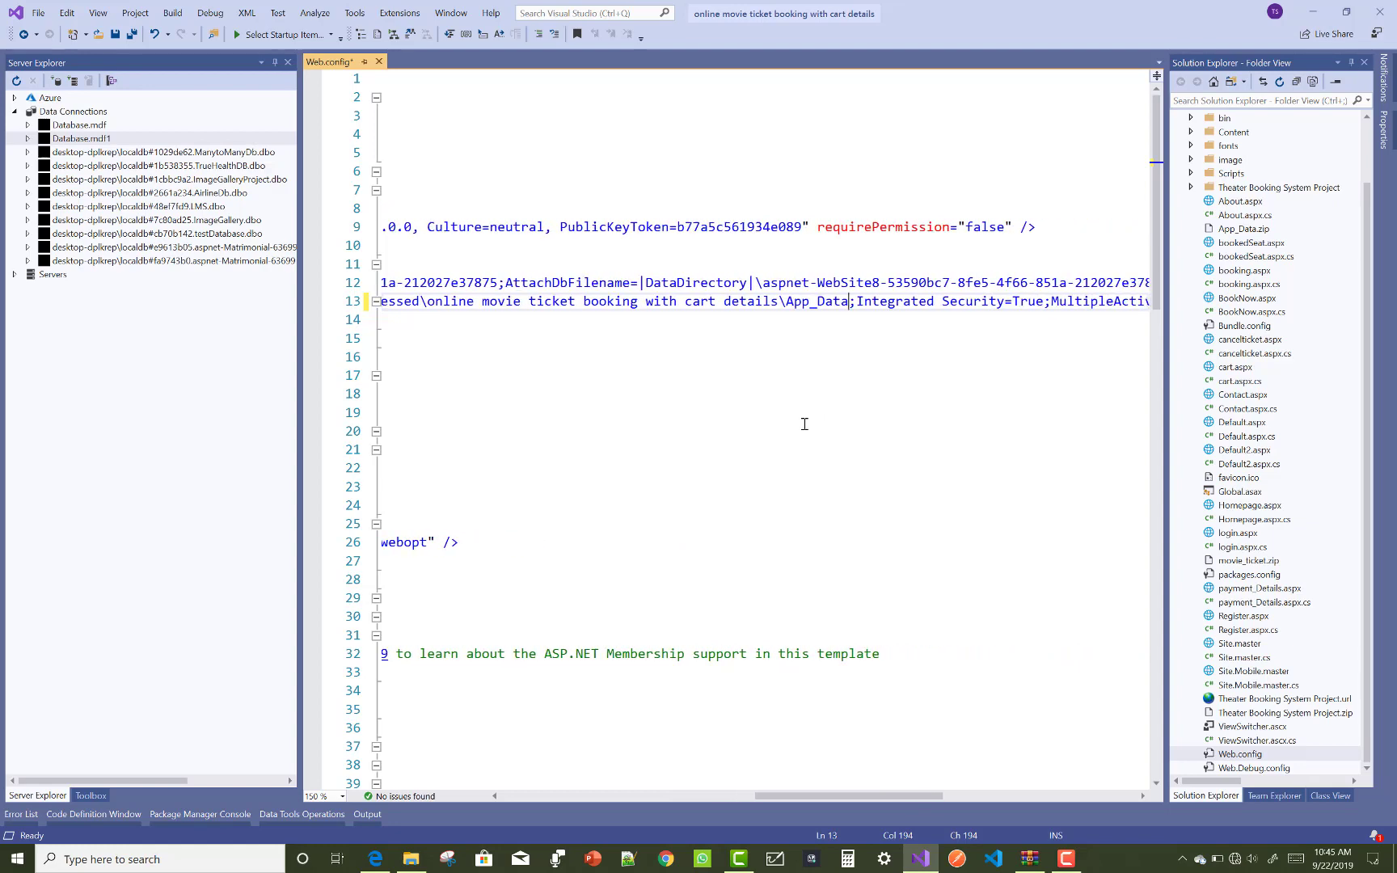
{"action": "scroll", "coordinate": [804, 422], "scroll_direction": "right", "scroll_amount": 2}
{"action": "scroll", "coordinate": [804, 423], "scroll_direction": "right", "scroll_amount": 1}
{"action": "scroll", "coordinate": [805, 424], "scroll_direction": "left", "scroll_amount": 2}
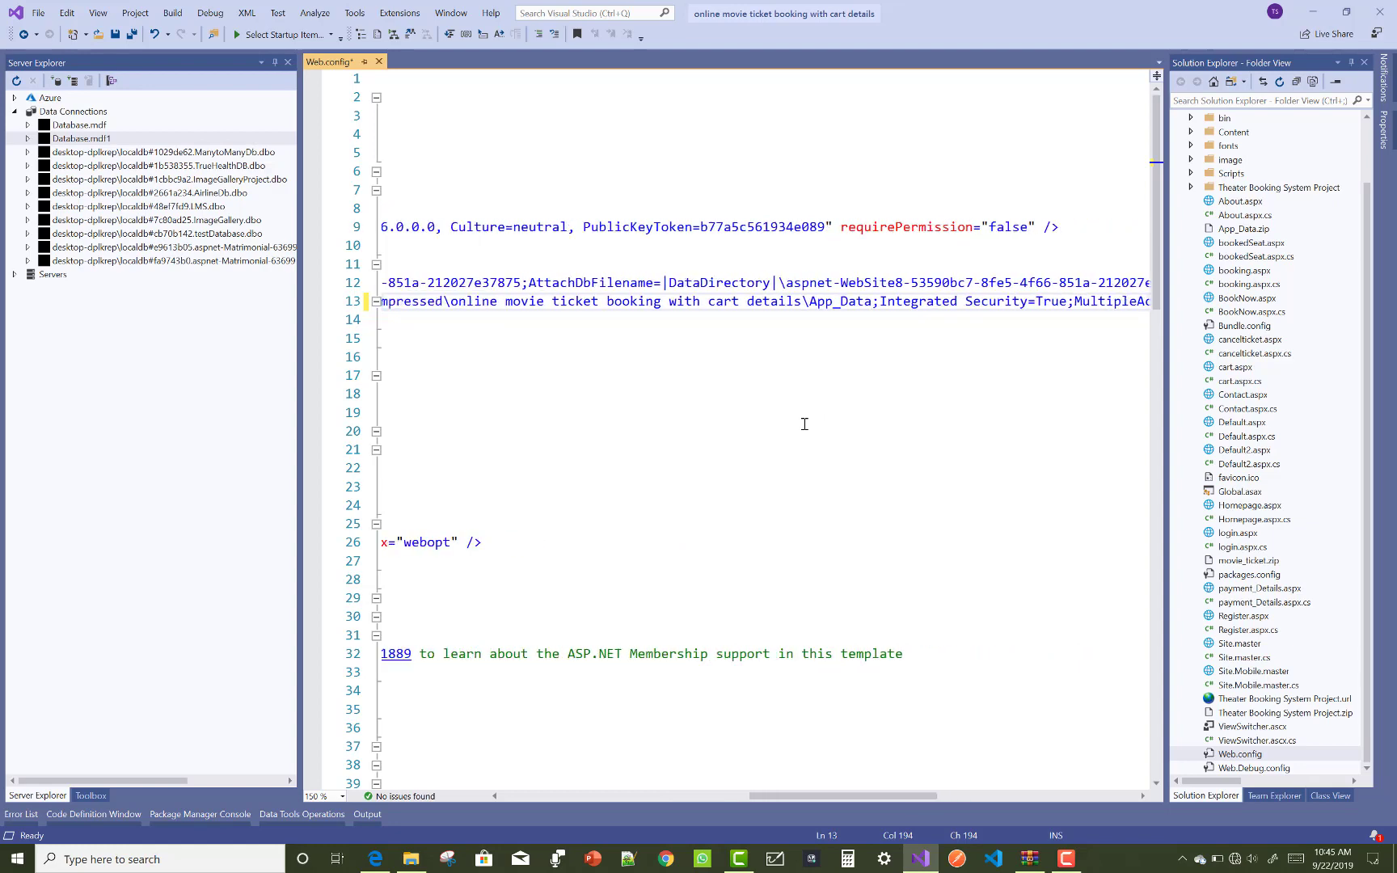
{"action": "scroll", "coordinate": [804, 423], "scroll_direction": "left", "scroll_amount": 2}
{"action": "scroll", "coordinate": [804, 423], "scroll_direction": "left", "scroll_amount": 2}
{"action": "scroll", "coordinate": [802, 423], "scroll_direction": "right", "scroll_amount": 1}
{"action": "scroll", "coordinate": [804, 424], "scroll_direction": "right", "scroll_amount": 1}
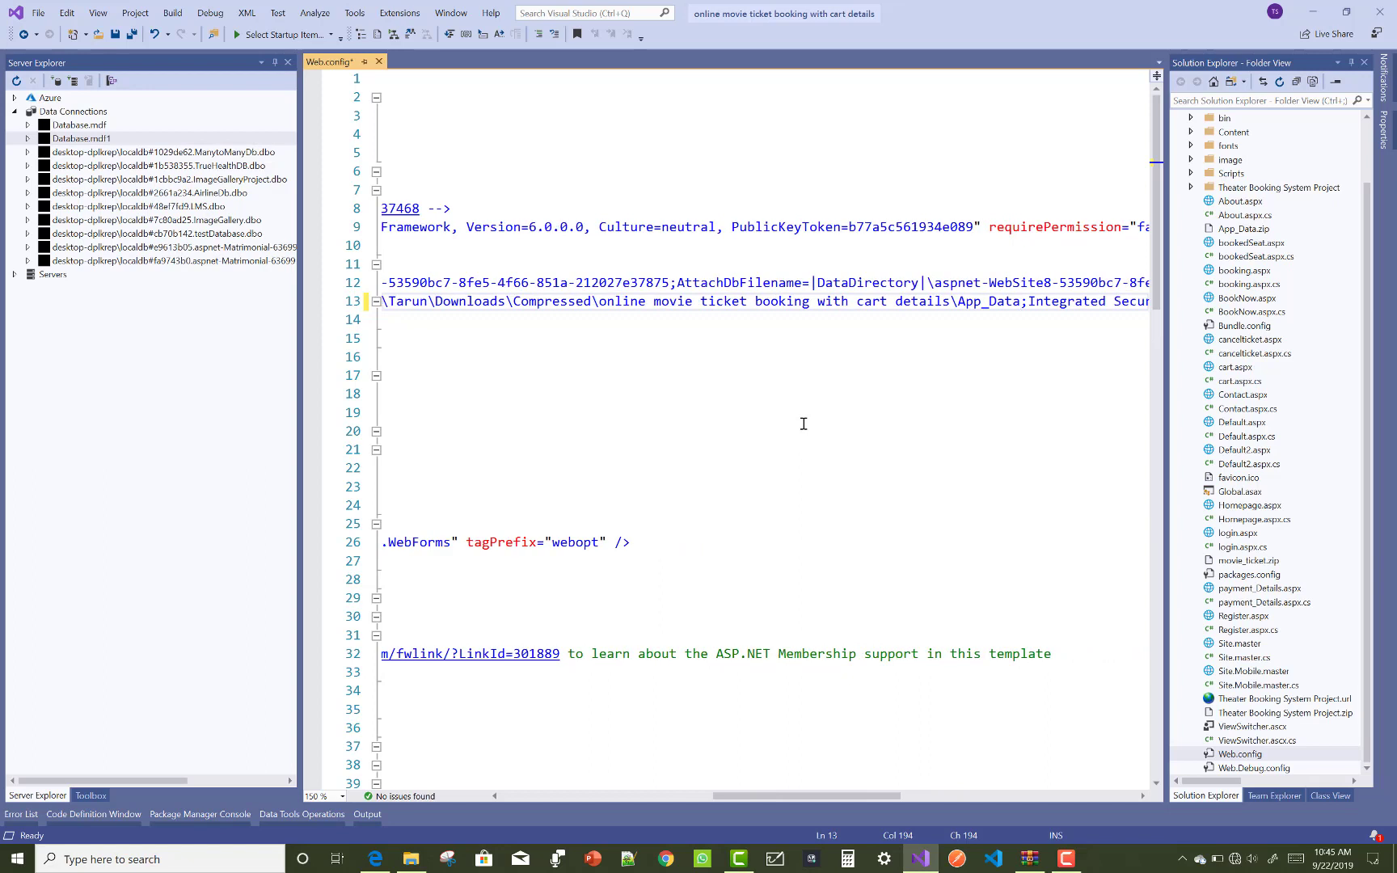
{"action": "scroll", "coordinate": [804, 423], "scroll_direction": "right", "scroll_amount": 3}
{"action": "scroll", "coordinate": [804, 424], "scroll_direction": "right", "scroll_amount": 1}
{"action": "type", "text": "\\"}
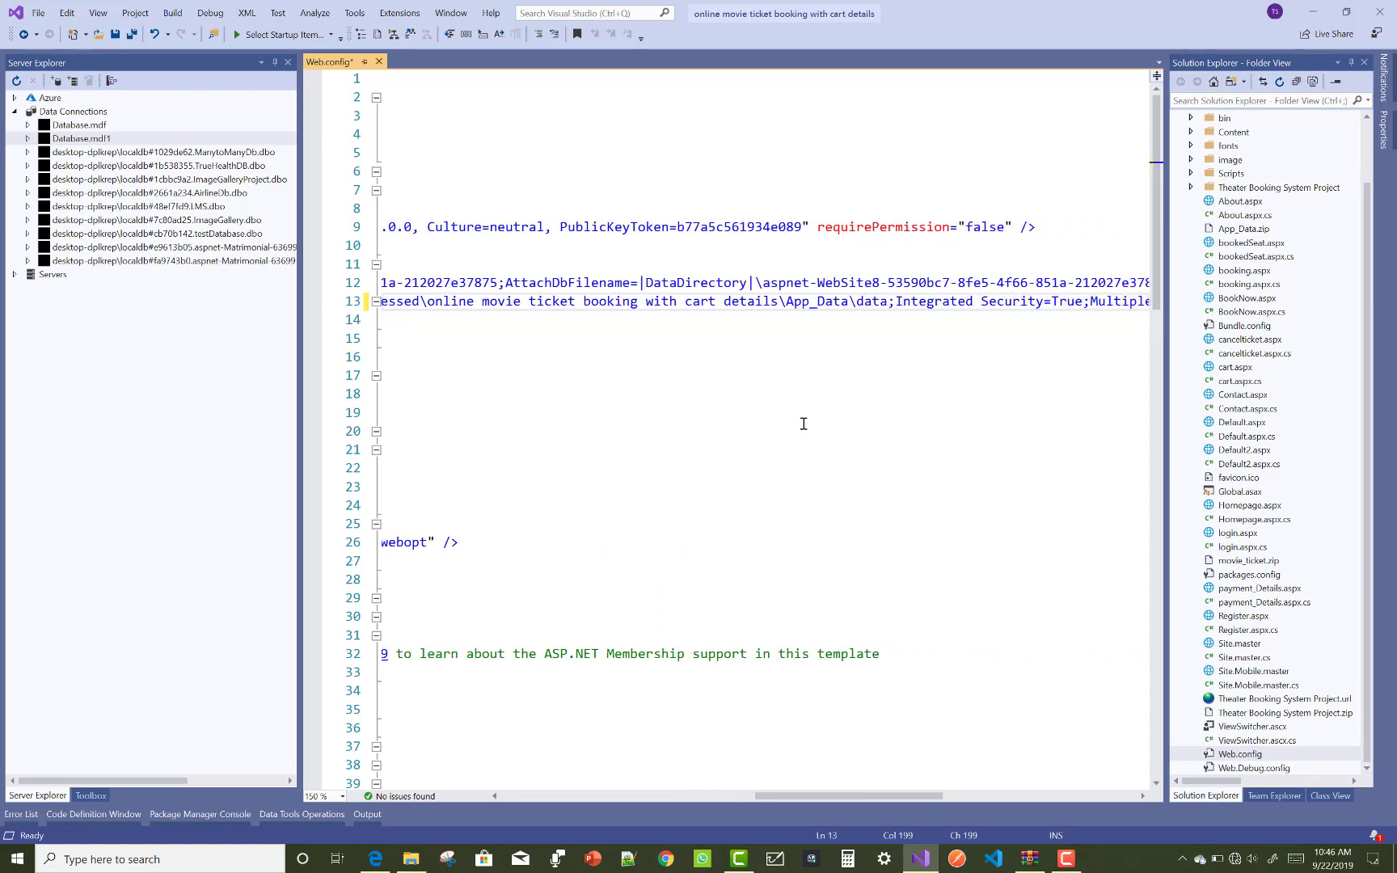
{"action": "type", "text": "Da"}
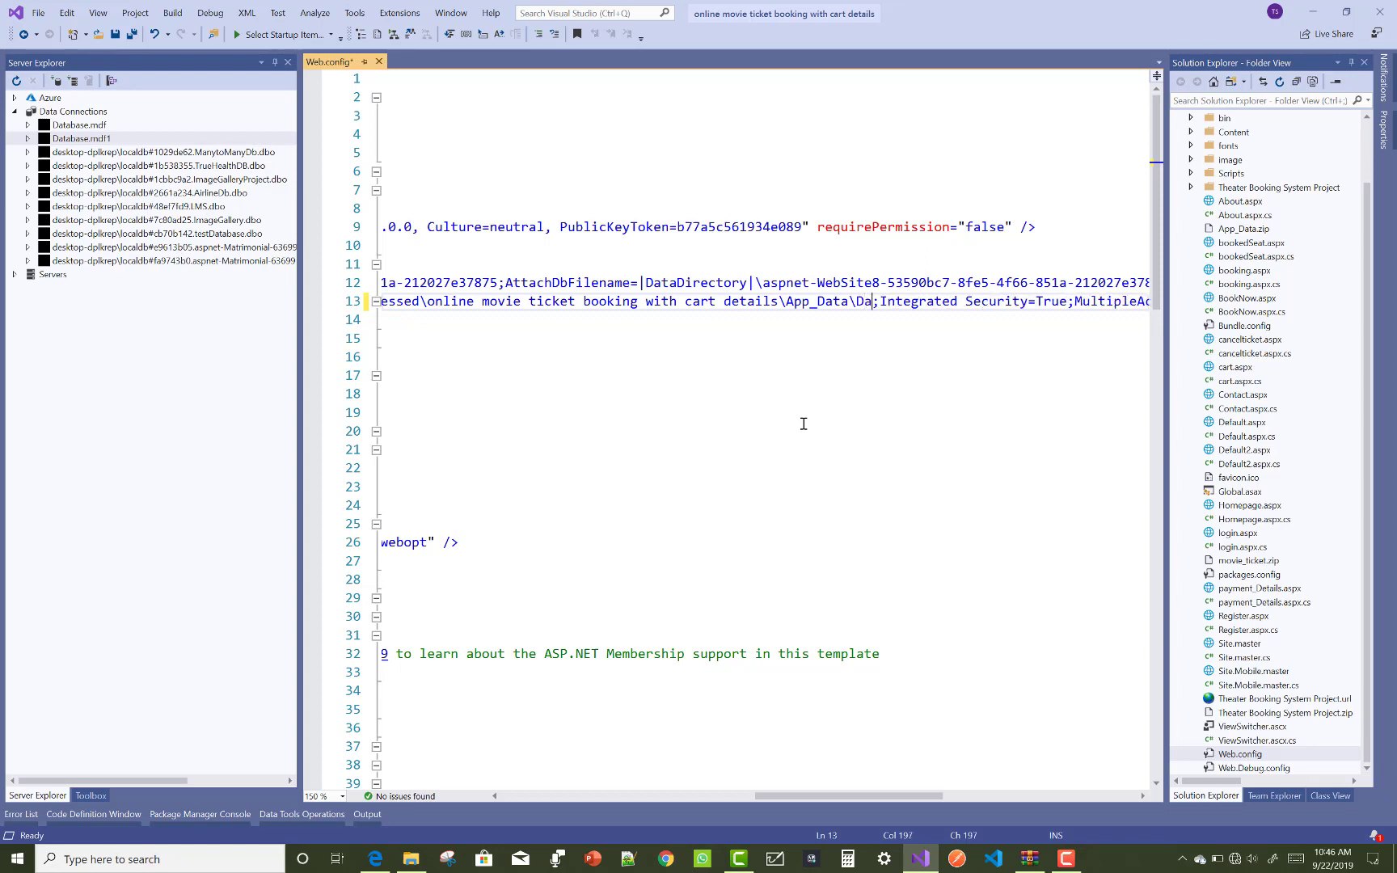
{"action": "type", "text": "tabase"}
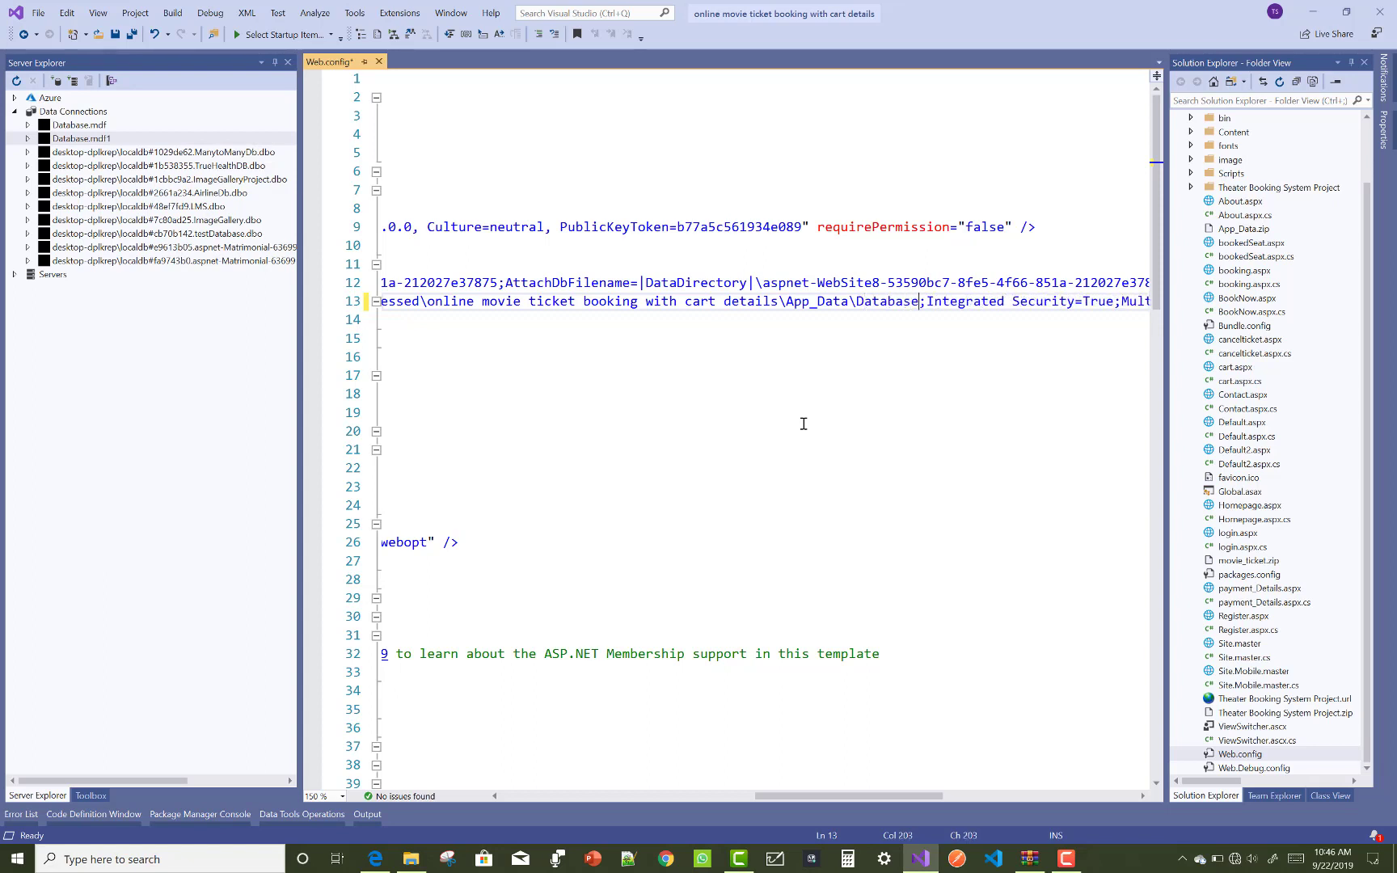
{"action": "type", "text": ".mdf"}
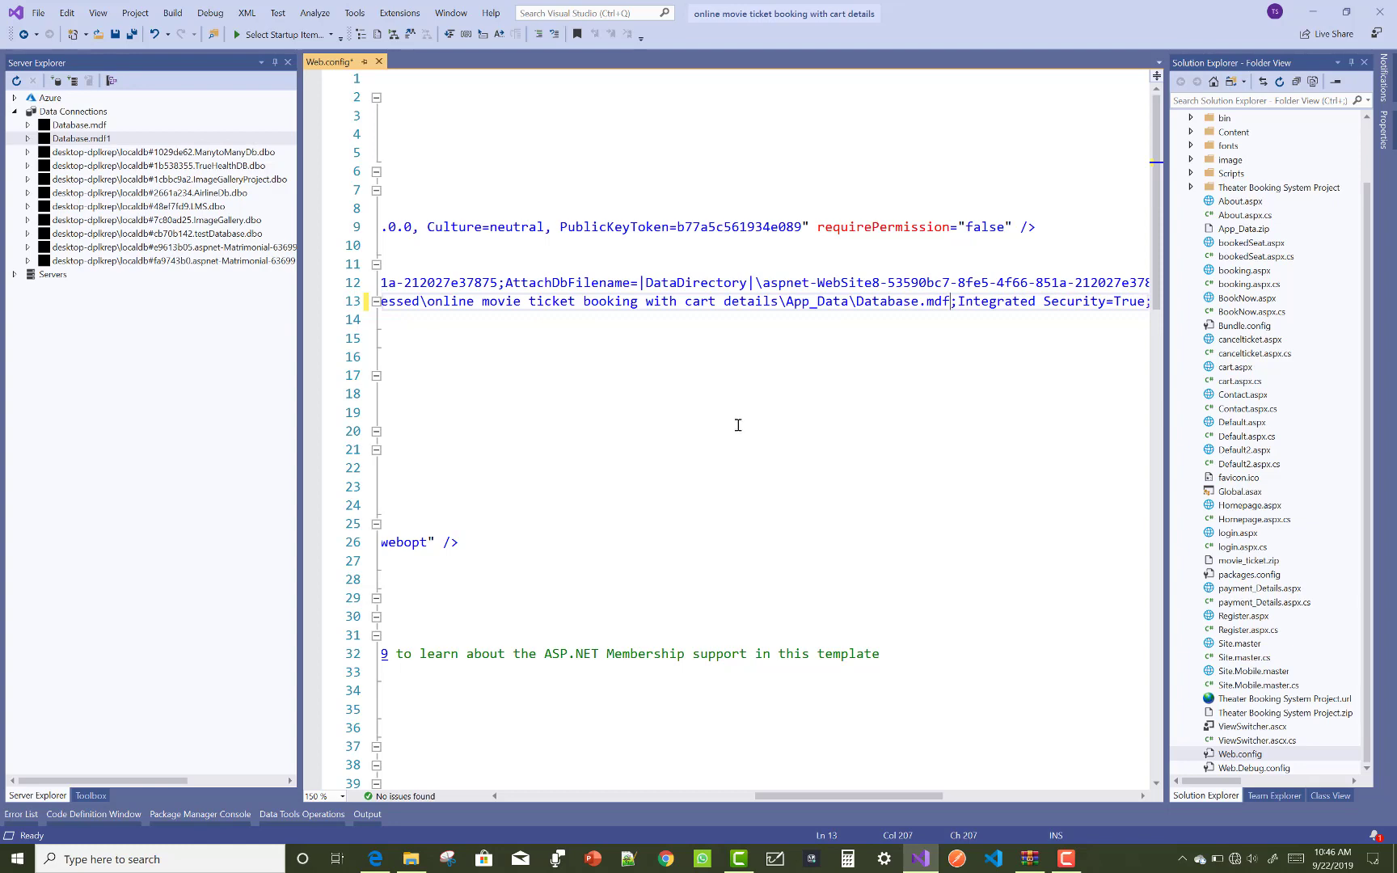
{"action": "scroll", "coordinate": [639, 454], "scroll_direction": "left", "scroll_amount": 2}
{"action": "scroll", "coordinate": [637, 454], "scroll_direction": "left", "scroll_amount": 3}
{"action": "scroll", "coordinate": [633, 454], "scroll_direction": "left", "scroll_amount": 3}
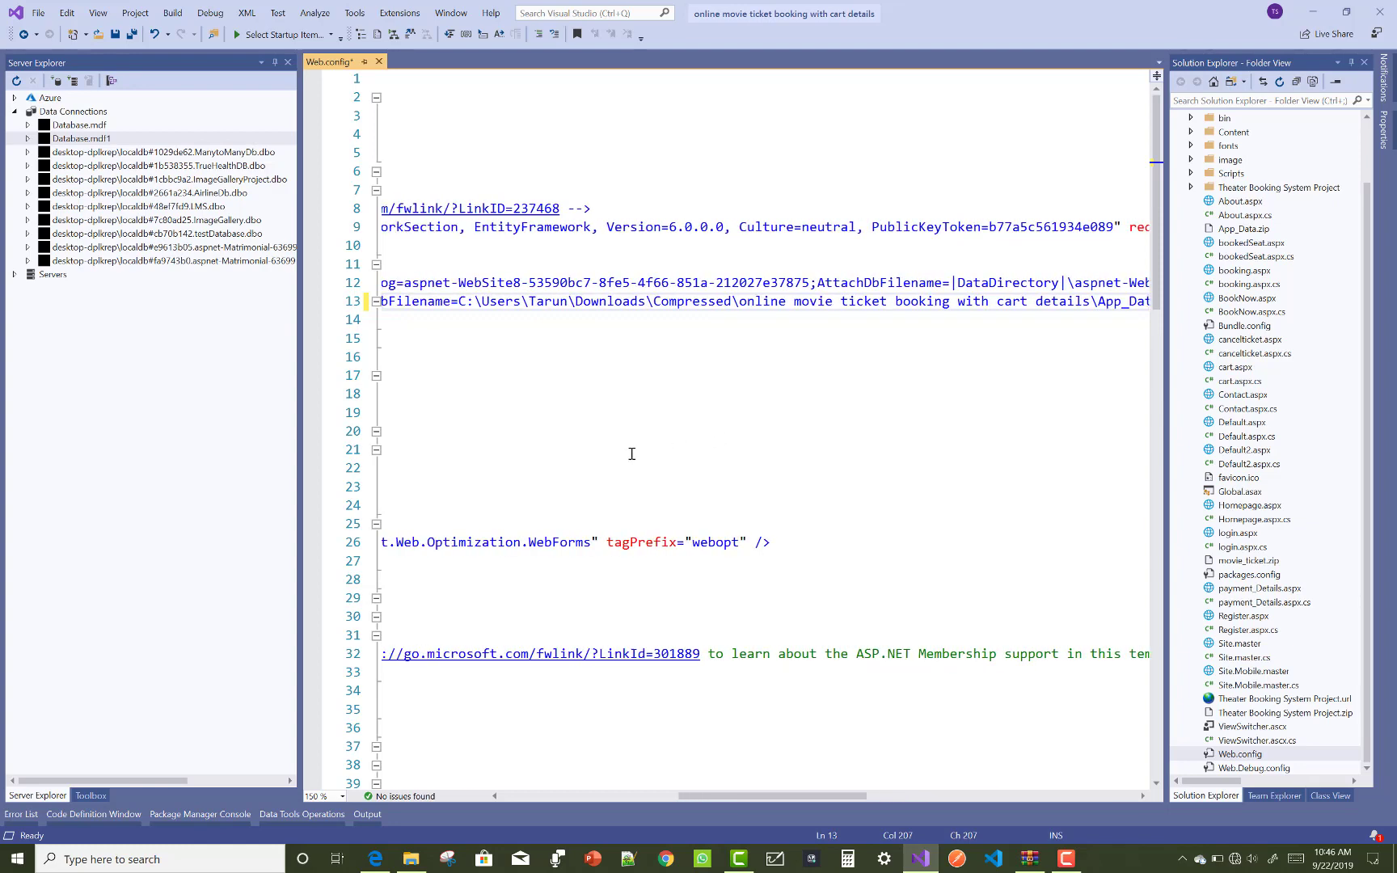
{"action": "scroll", "coordinate": [632, 453], "scroll_direction": "left", "scroll_amount": 3}
{"action": "scroll", "coordinate": [630, 453], "scroll_direction": "left", "scroll_amount": 3}
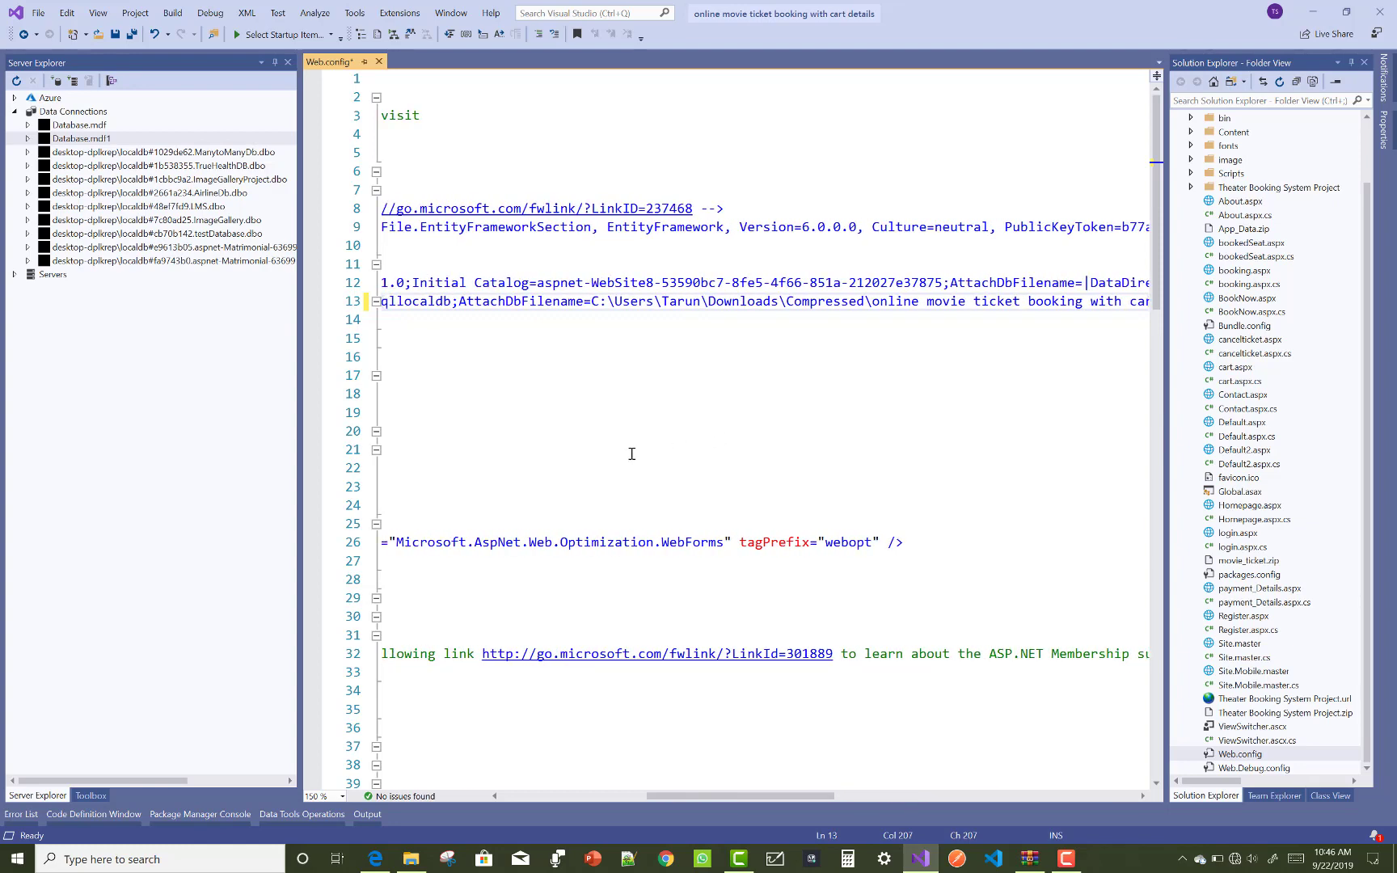
Save Web.config, dismiss the update notification, and close the Web.config tab
{"action": "left_click", "coordinate": [115, 34]}
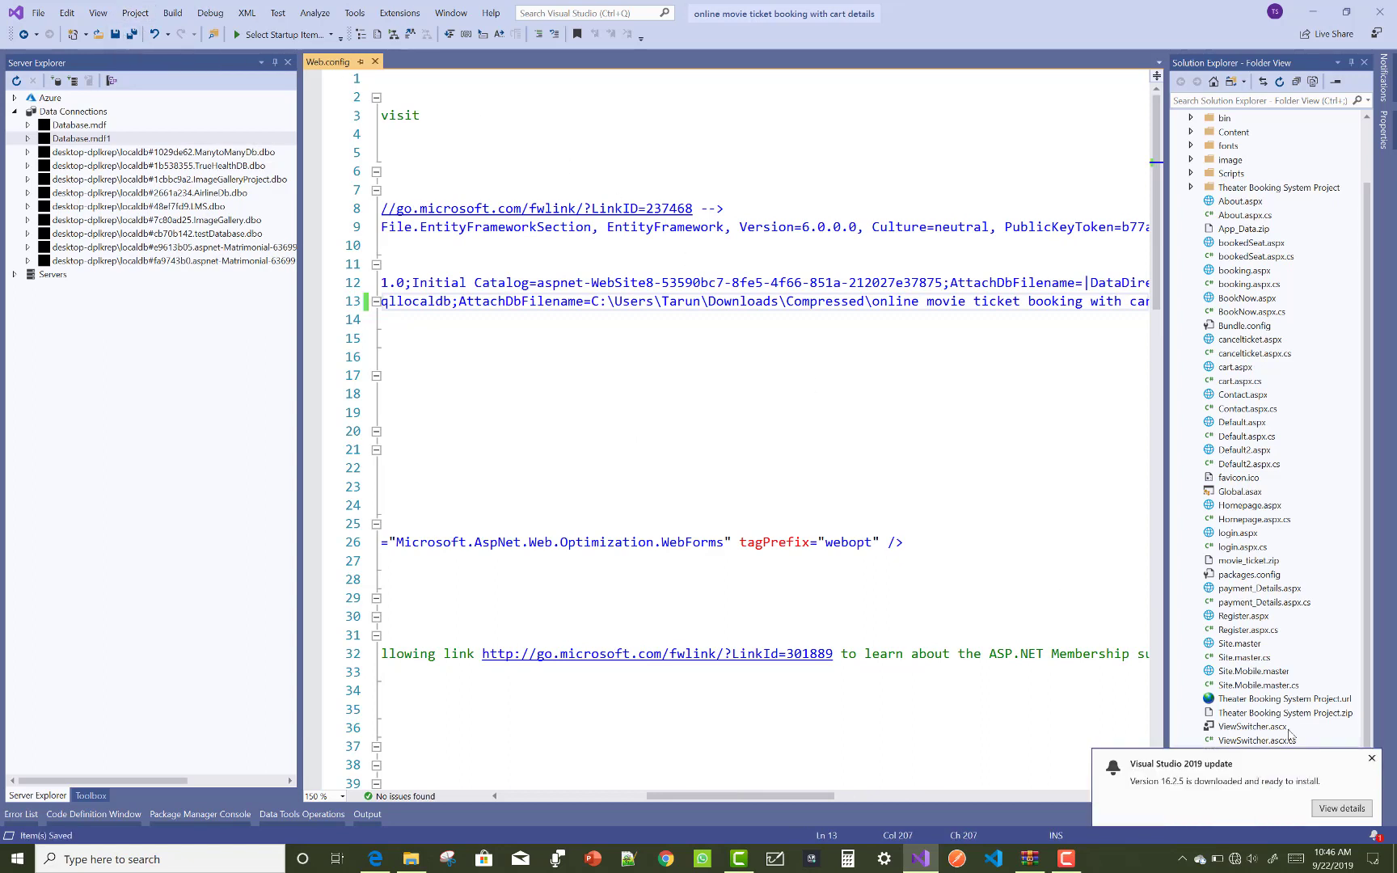
{"action": "left_click", "coordinate": [1373, 761]}
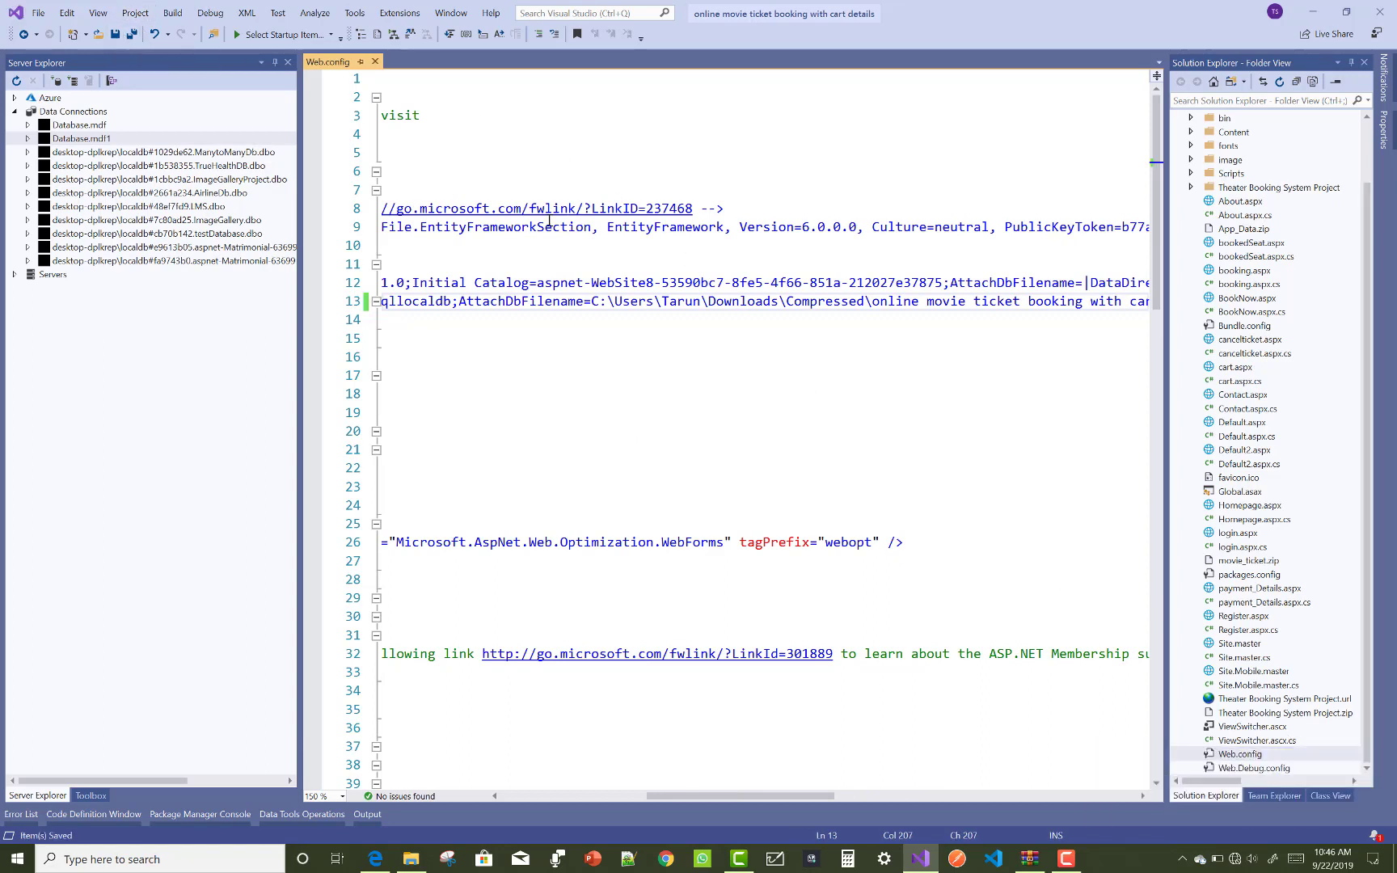
{"action": "left_click", "coordinate": [375, 63]}
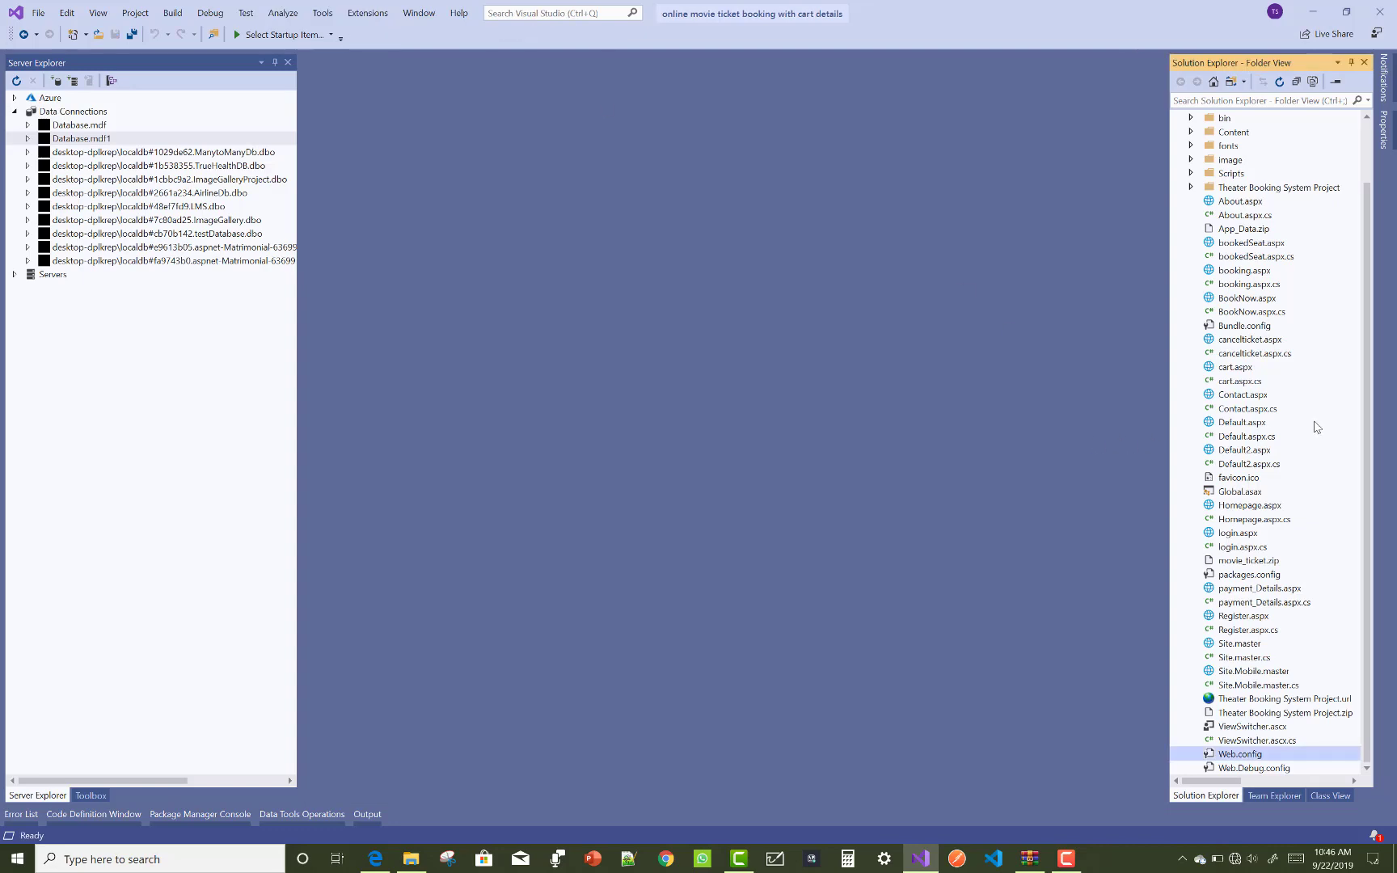
Open Homepage.aspx from Solution Explorer and bring up its View in Browser menu
{"action": "left_click", "coordinate": [1255, 424]}
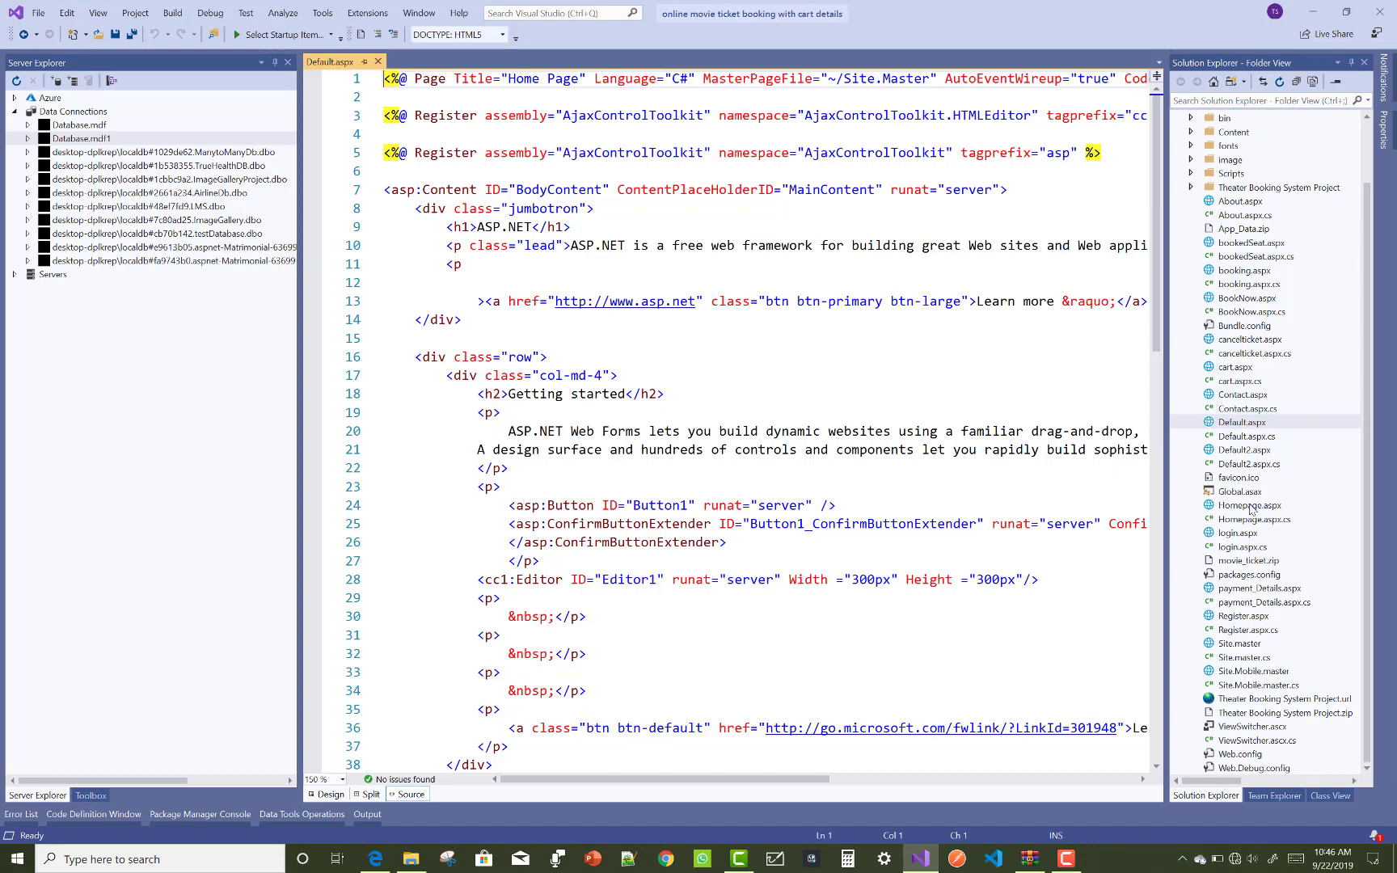
{"action": "double_click", "coordinate": [1249, 506]}
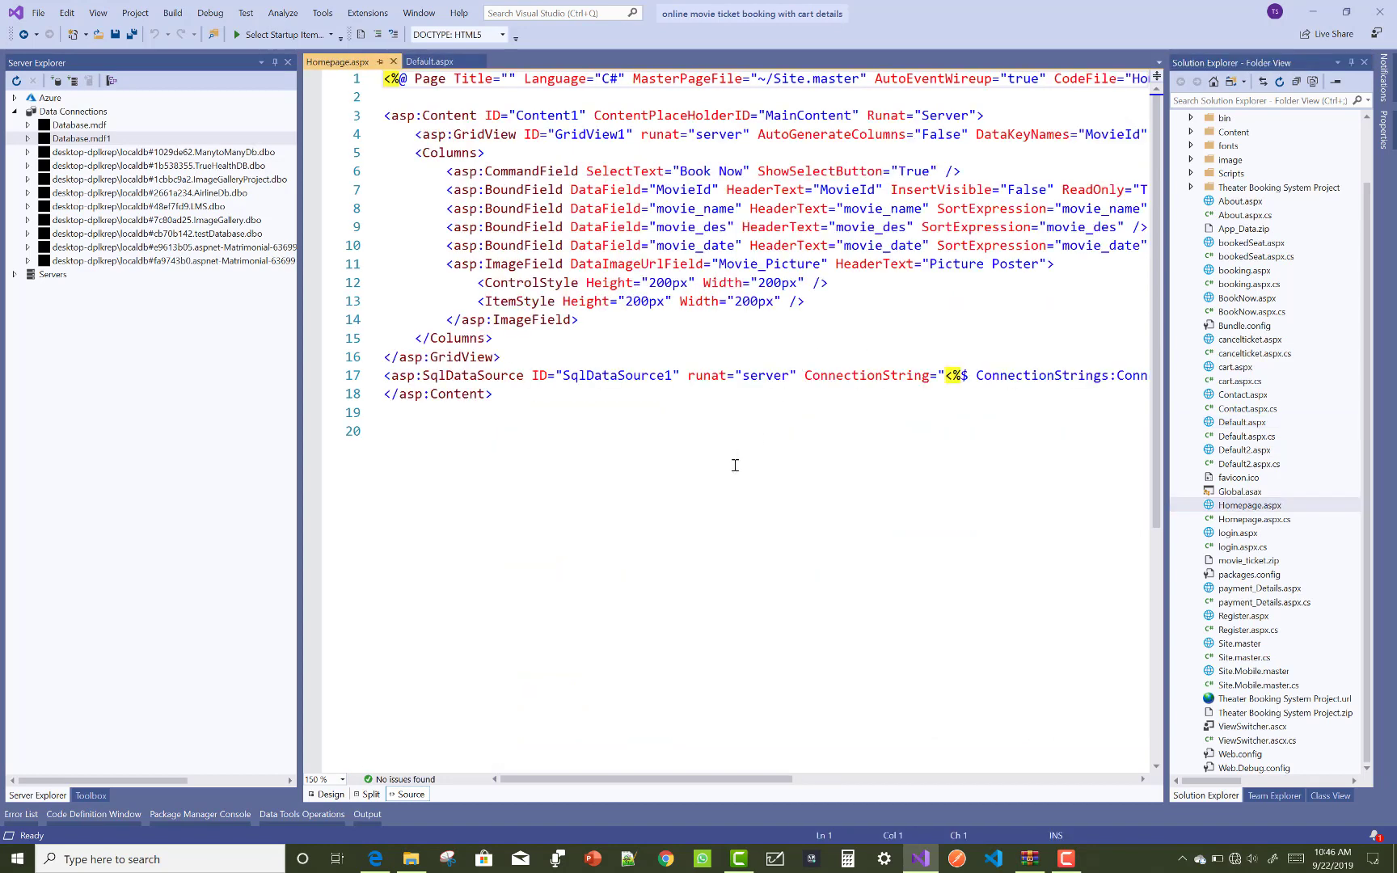
{"action": "left_click", "coordinate": [734, 465]}
{"action": "right_click", "coordinate": [734, 466]}
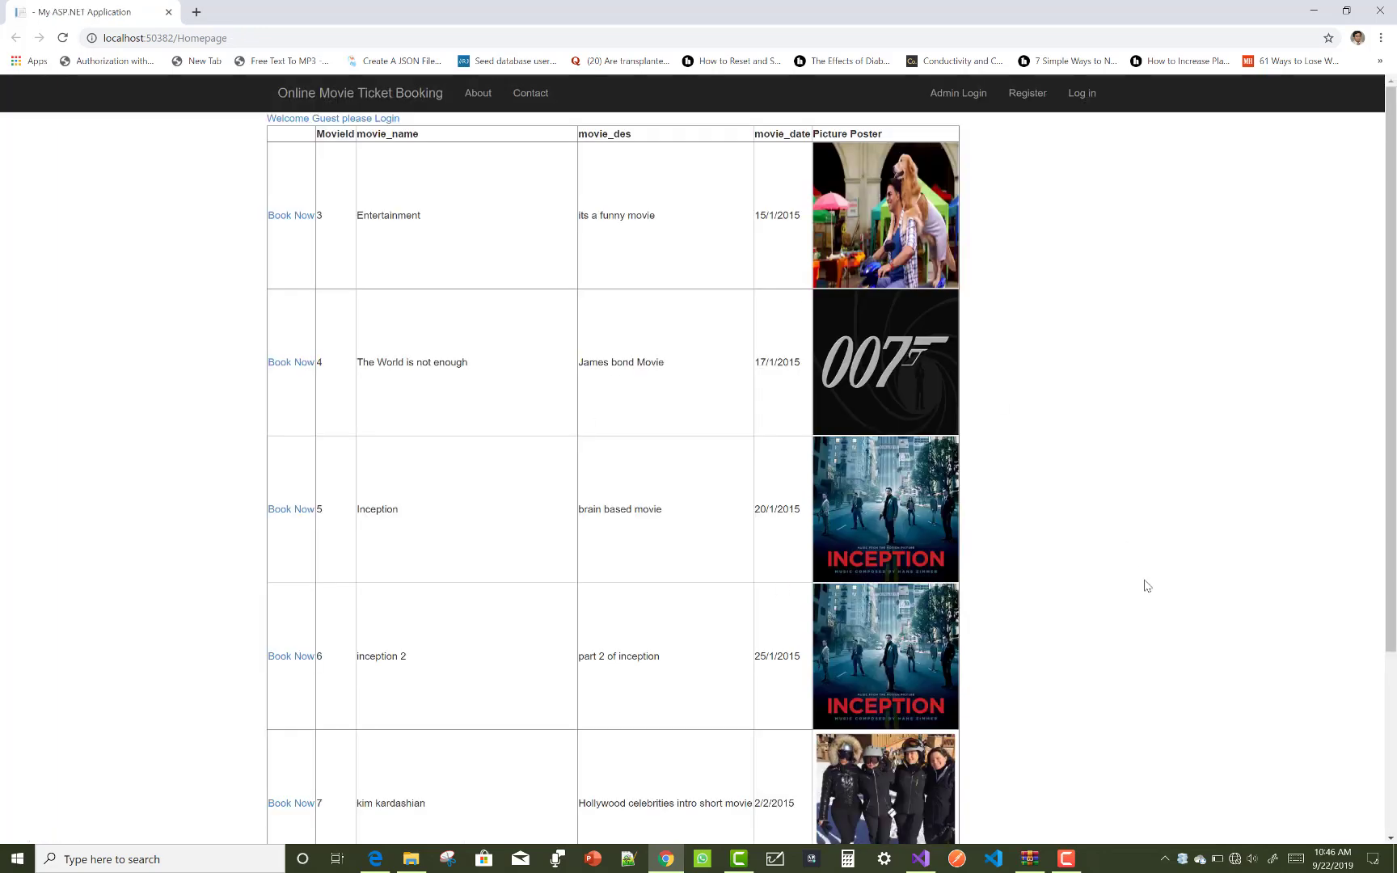
{"action": "scroll", "coordinate": [1145, 587], "scroll_direction": "down", "scroll_amount": 3}
{"action": "scroll", "coordinate": [1146, 586], "scroll_direction": "up", "scroll_amount": 3}
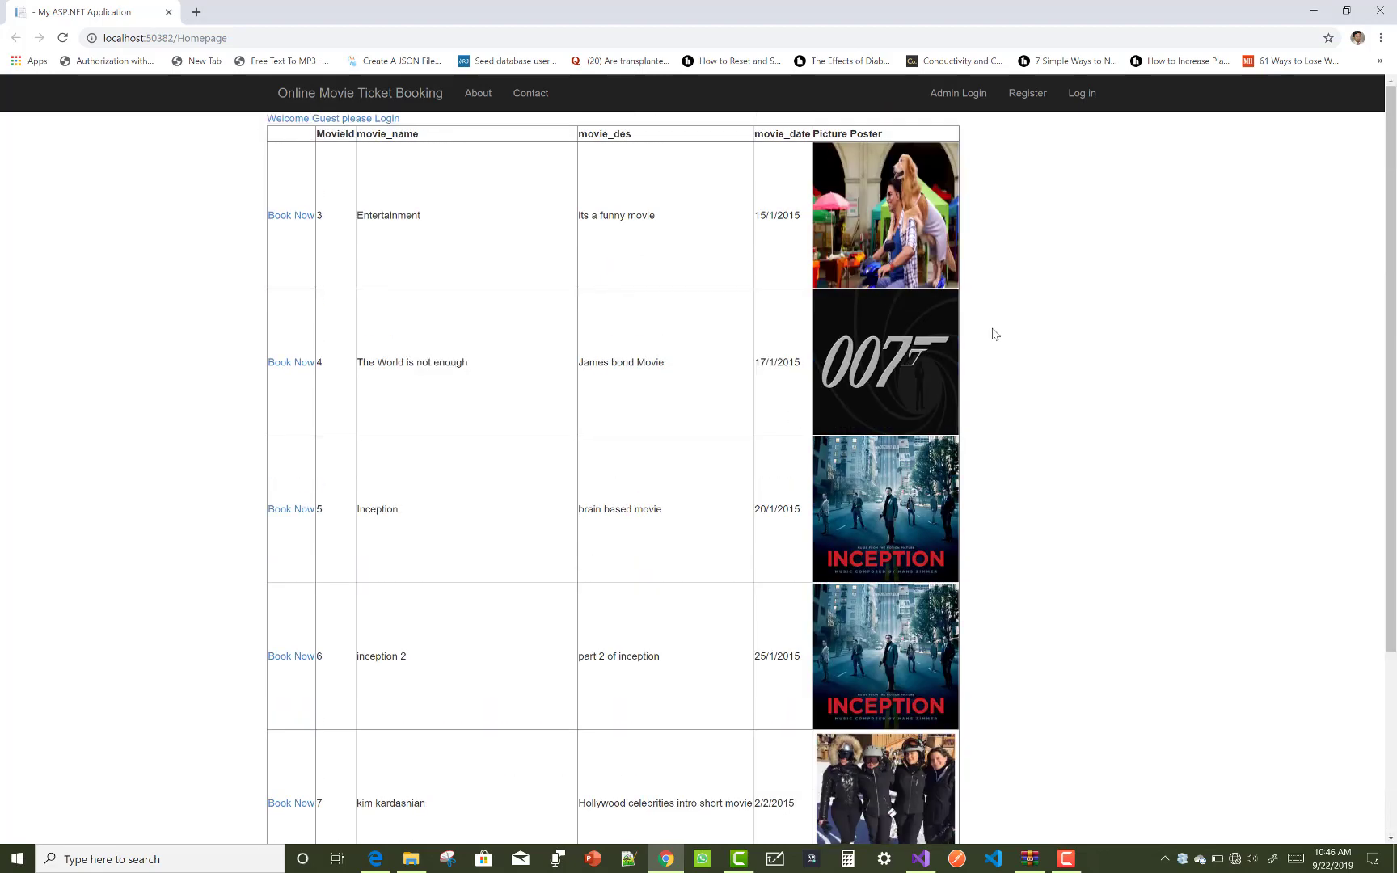